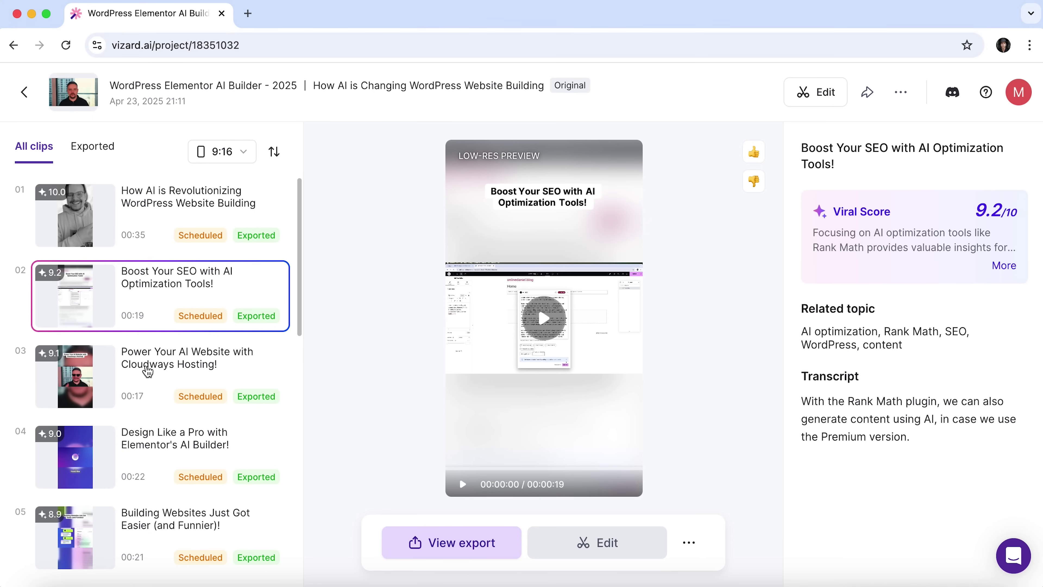
Preview the Cloudways hosting clip, then the How AI is Revolutionizing WordPress clip.
{"action": "left_click", "coordinate": [147, 371]}
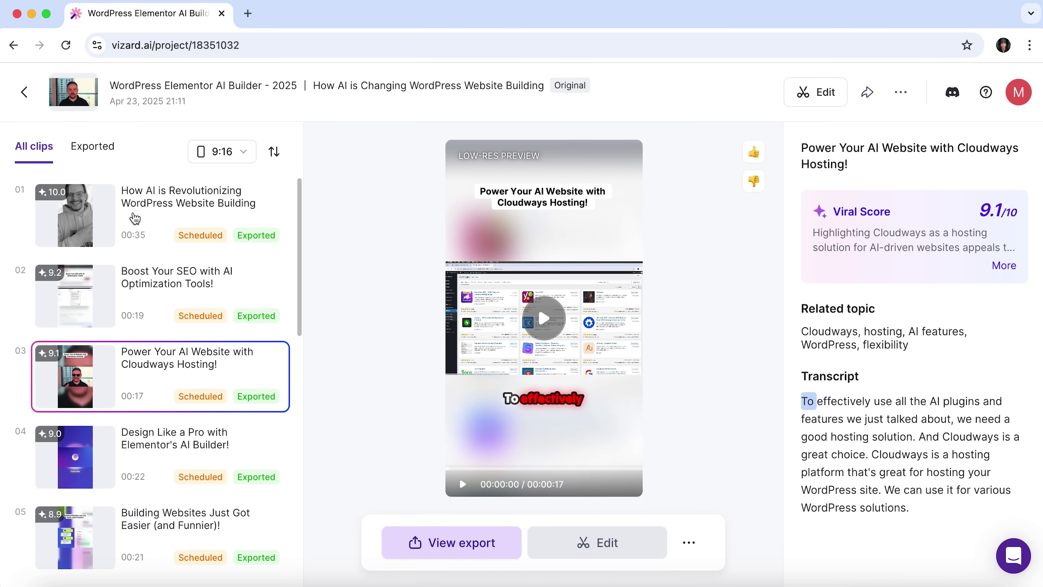
{"action": "left_click", "coordinate": [135, 218]}
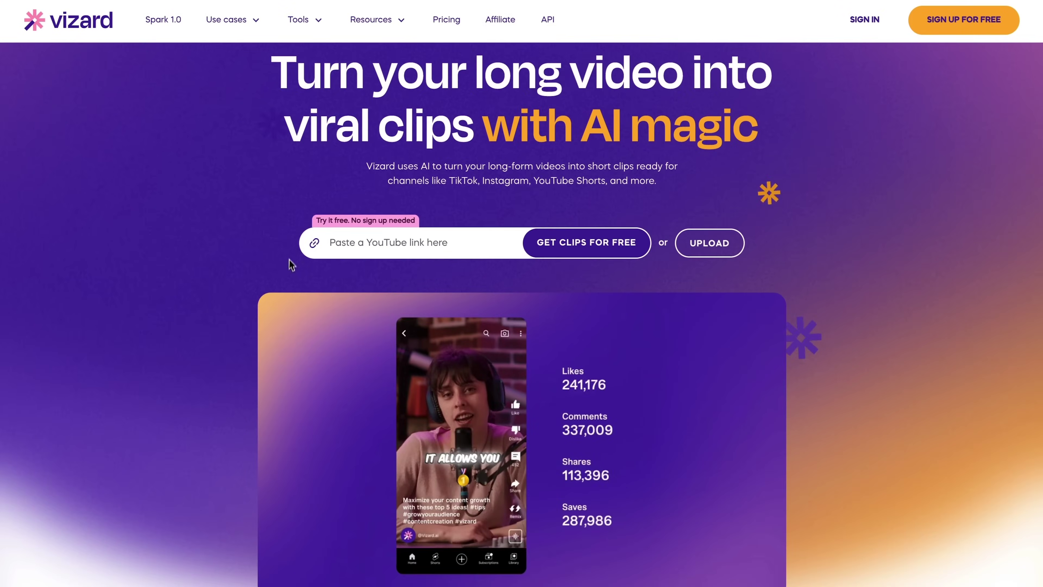
Scroll through the homepage and open See all tools from the Tools menu.
{"action": "scroll", "coordinate": [289, 263], "scroll_direction": "down", "scroll_amount": 6}
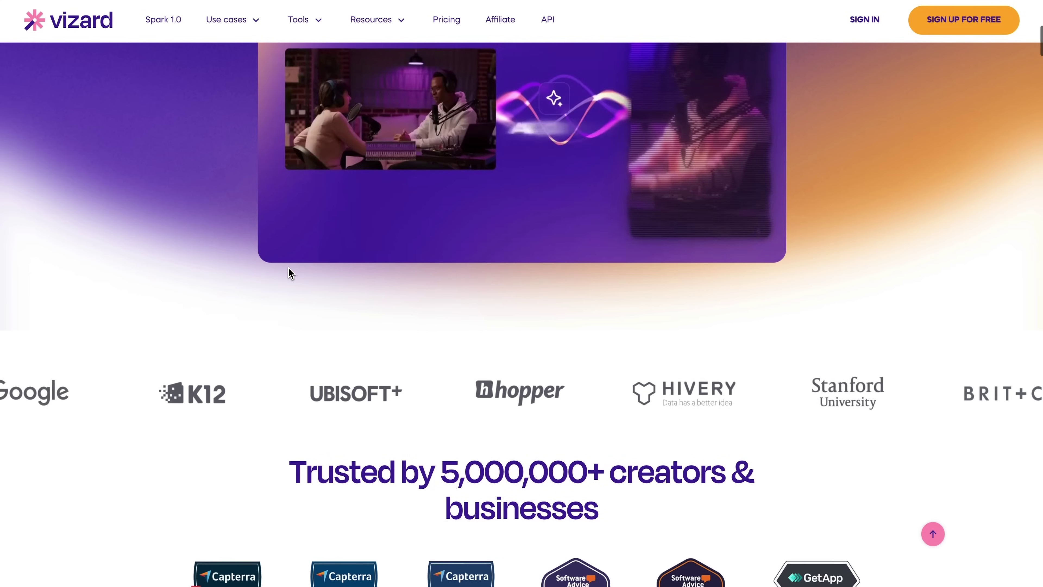
{"action": "scroll", "coordinate": [289, 273], "scroll_direction": "down", "scroll_amount": 8}
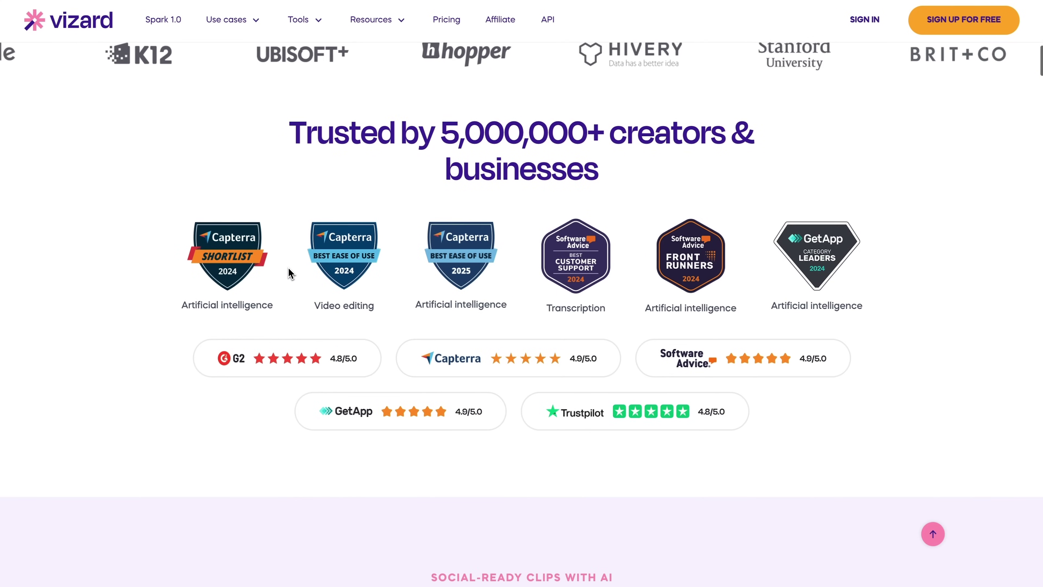
{"action": "scroll", "coordinate": [289, 273], "scroll_direction": "down", "scroll_amount": 15}
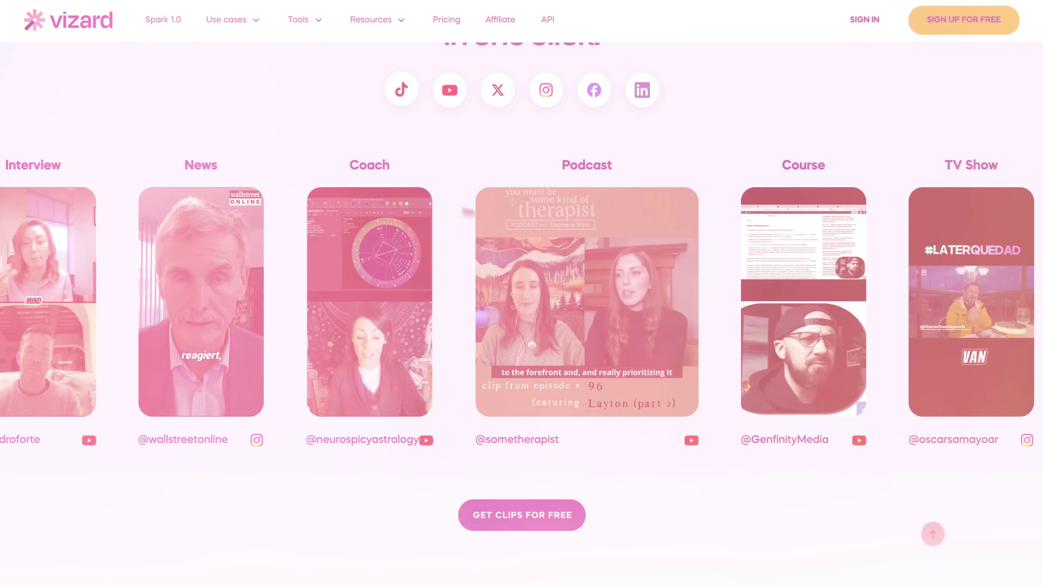
{"action": "mouse_move", "coordinate": [307, 28]}
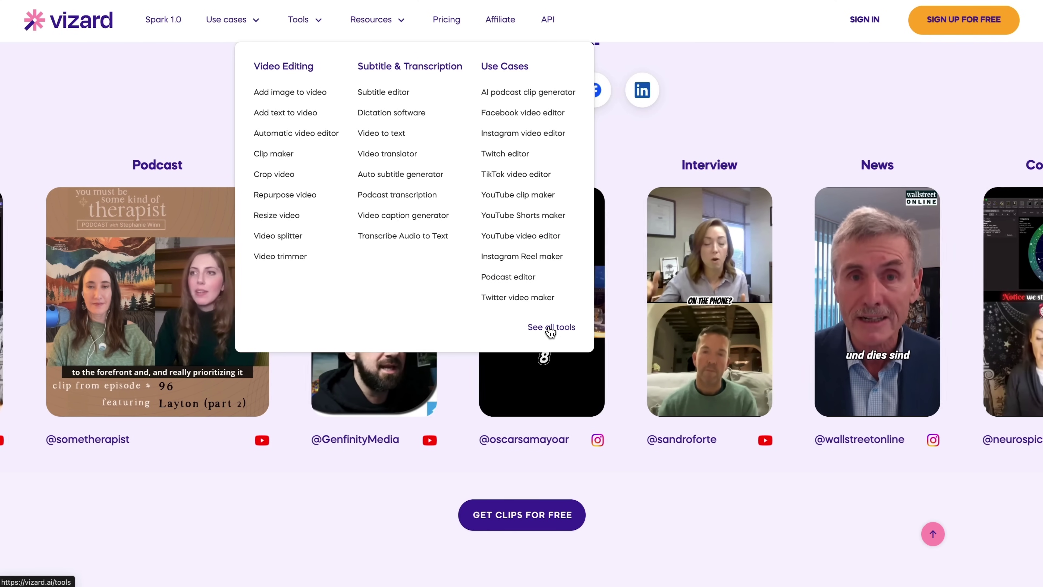
{"action": "left_click", "coordinate": [550, 329]}
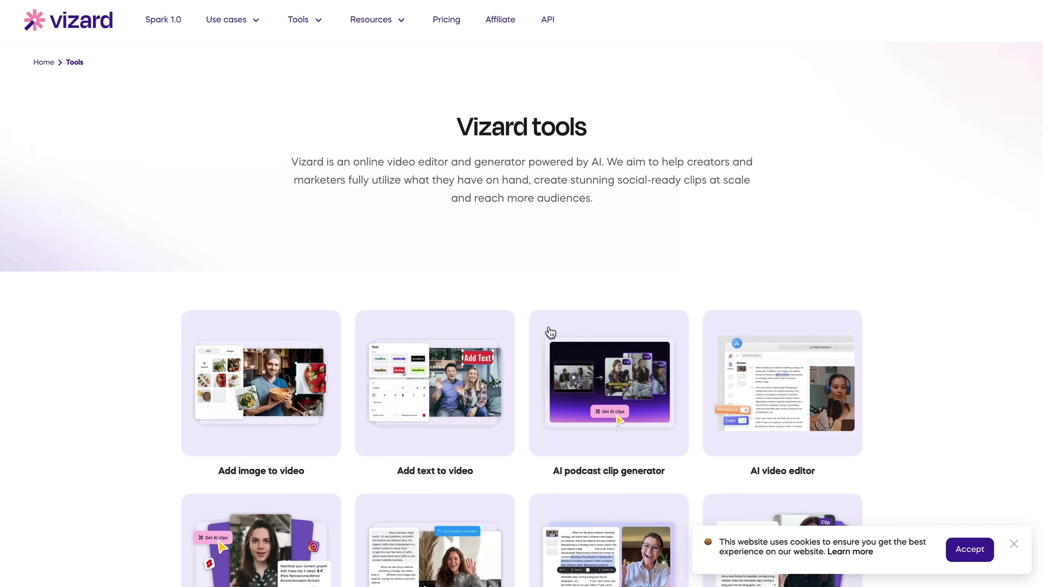
{"action": "scroll", "coordinate": [551, 331], "scroll_direction": "down", "scroll_amount": 2}
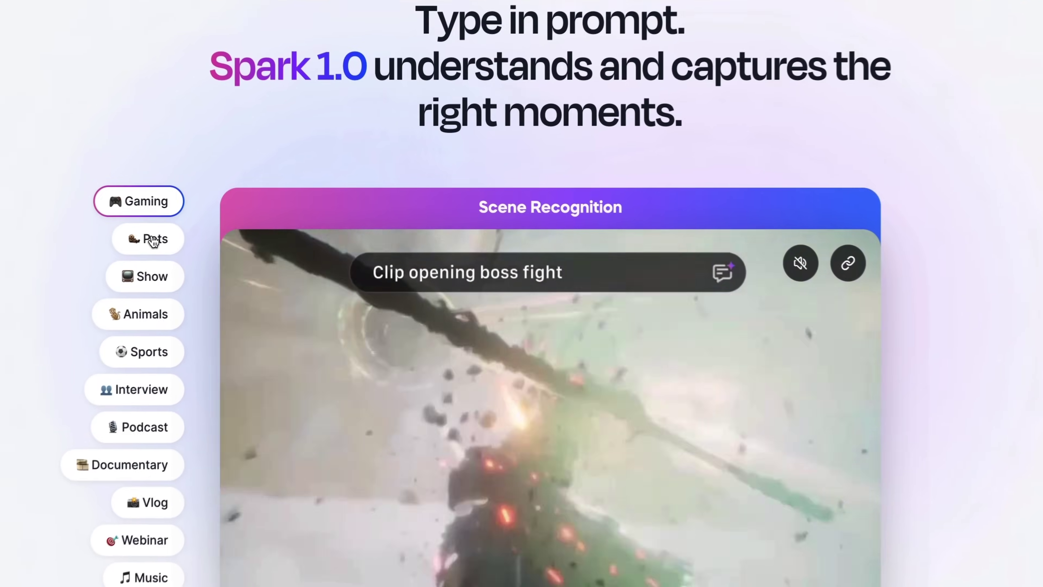
{"action": "scroll", "coordinate": [208, 233], "scroll_direction": "down", "scroll_amount": 10}
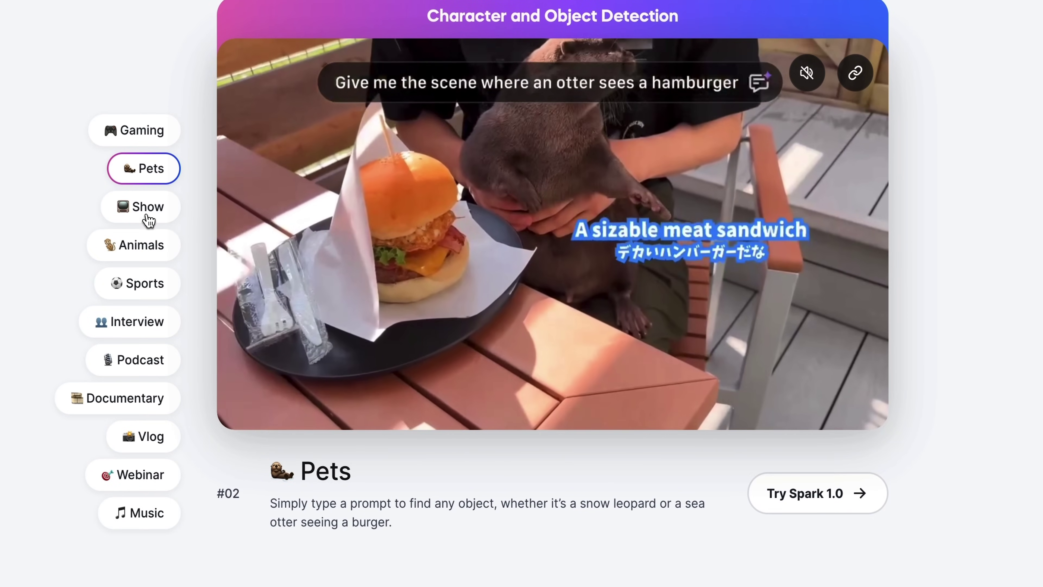
View the Show, Animals and Sports category demos on the Spark 1.0 page.
{"action": "left_click", "coordinate": [149, 222]}
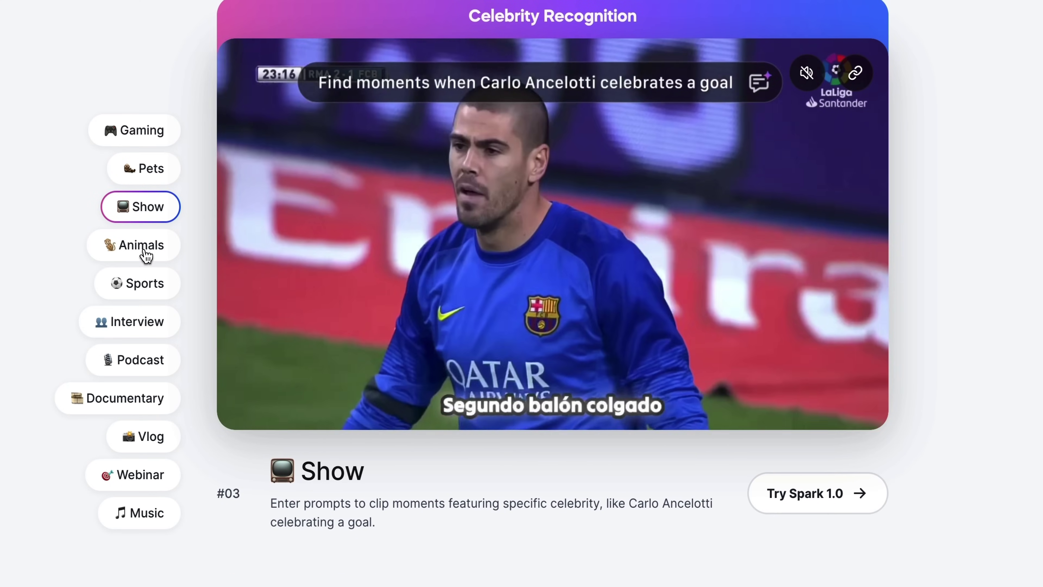
{"action": "left_click", "coordinate": [144, 250]}
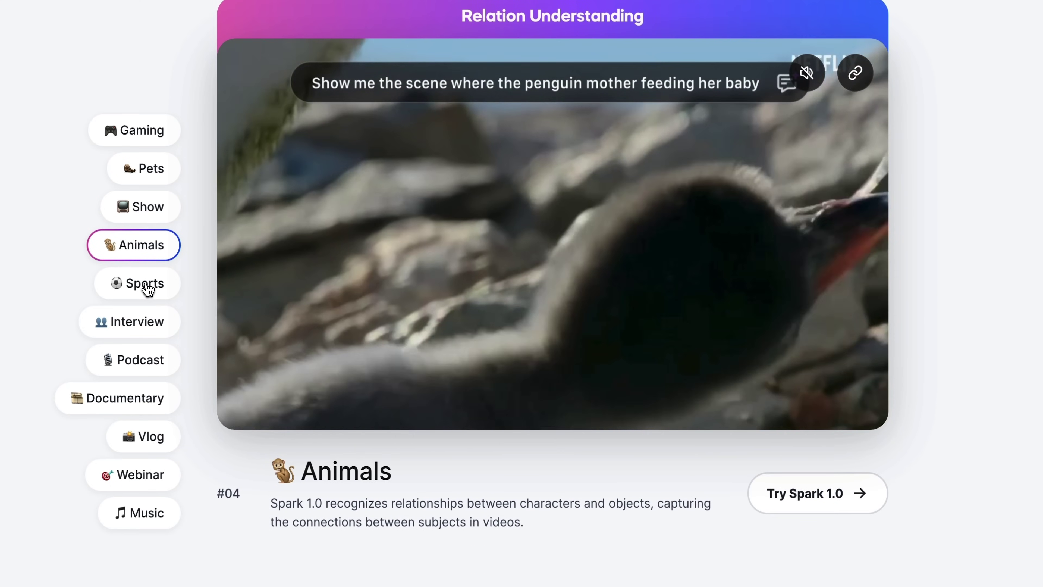
{"action": "left_click", "coordinate": [147, 288]}
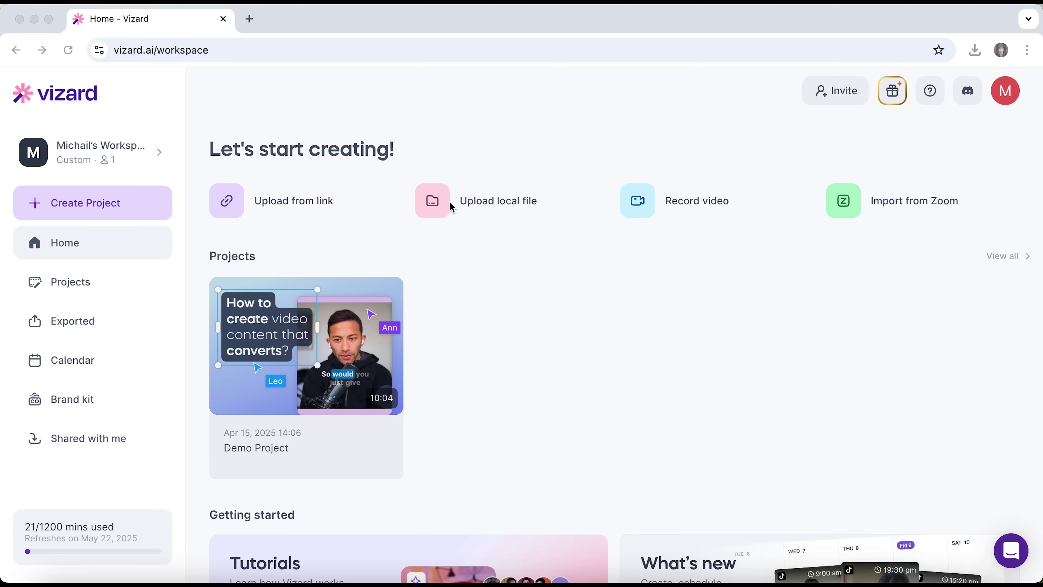
Upload the WordPress Elementor AI Builder video from the computer with Get AI clips on.
{"action": "left_click", "coordinate": [469, 205]}
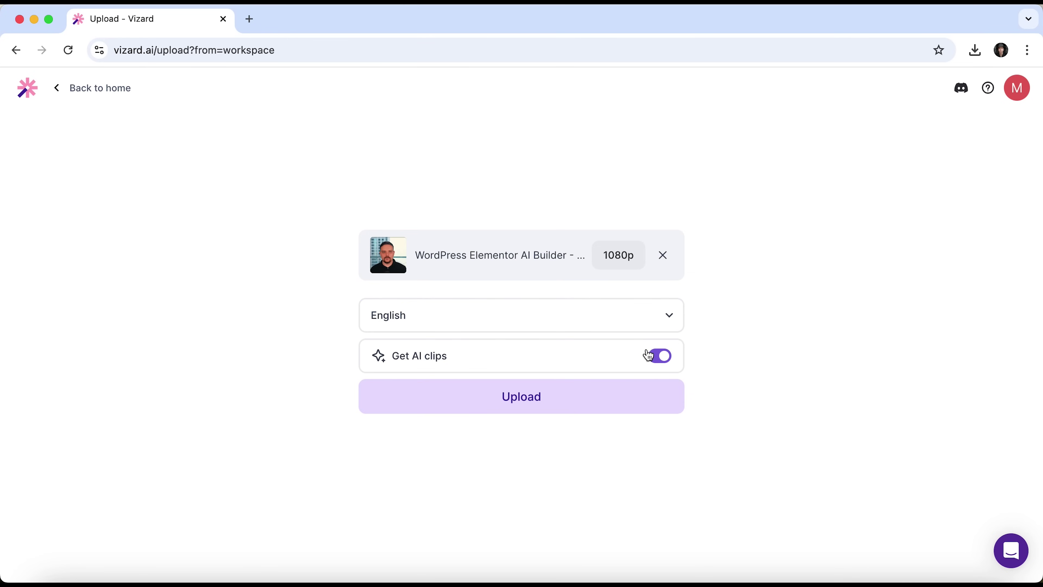
{"action": "left_click", "coordinate": [547, 399]}
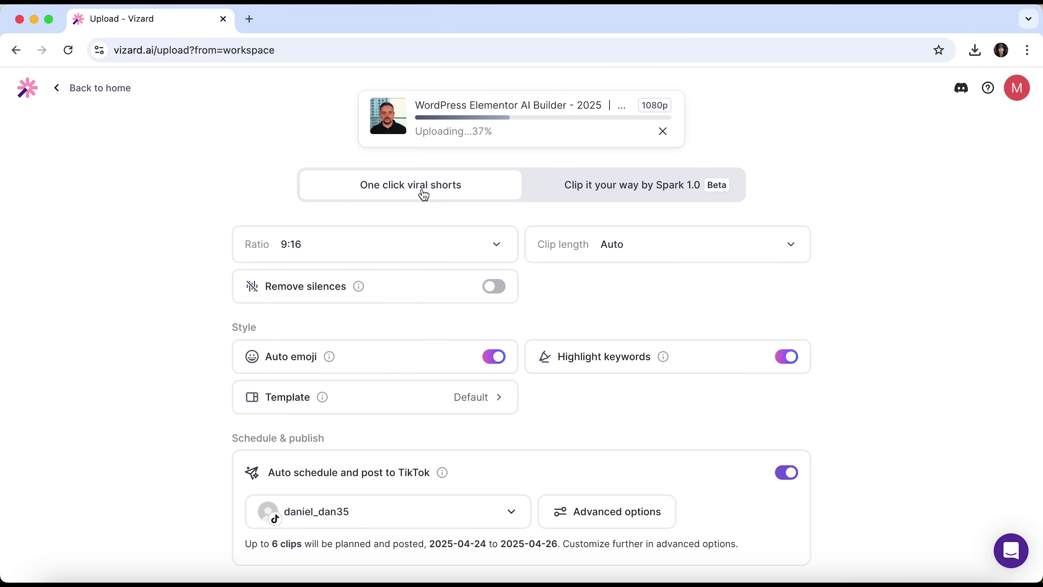
{"action": "left_click", "coordinate": [493, 248]}
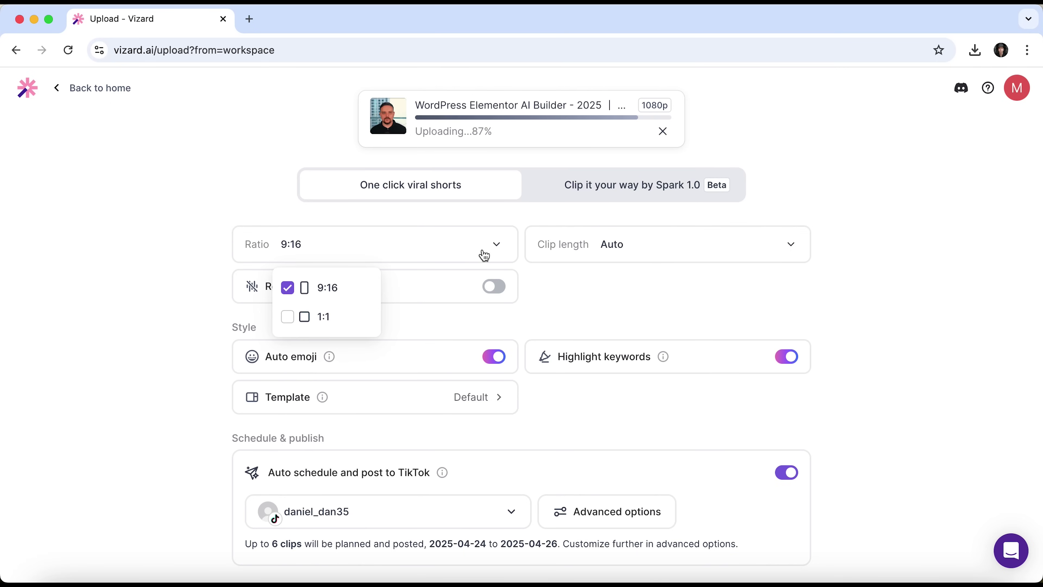
{"action": "left_click", "coordinate": [498, 248]}
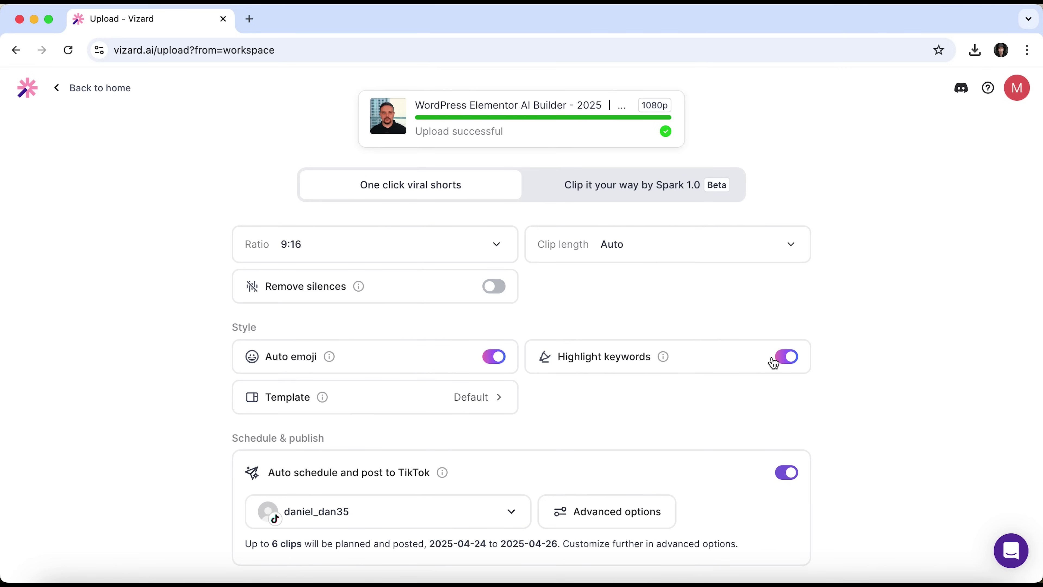
{"action": "left_click", "coordinate": [500, 398]}
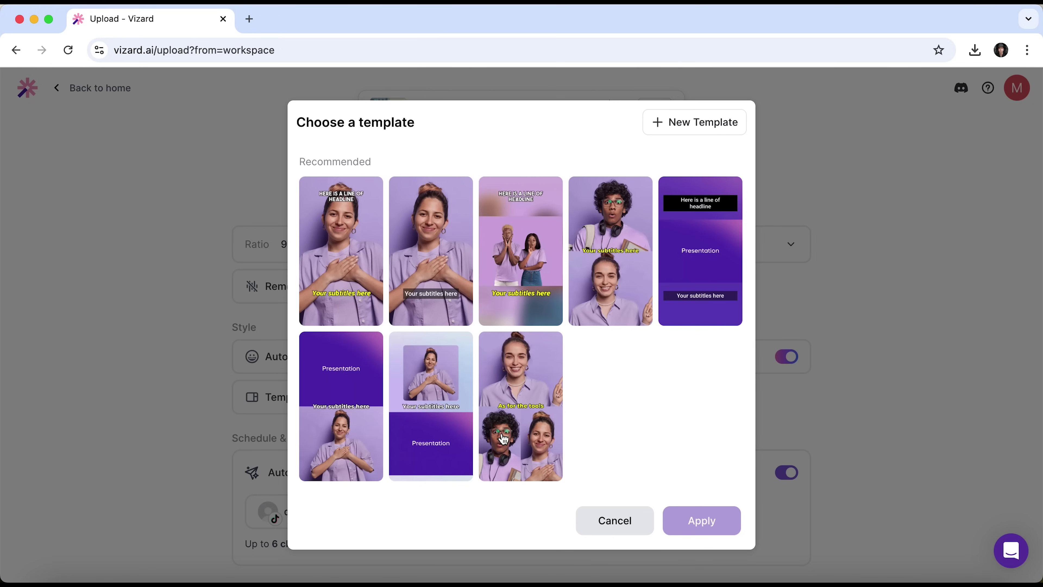
{"action": "left_click", "coordinate": [525, 426]}
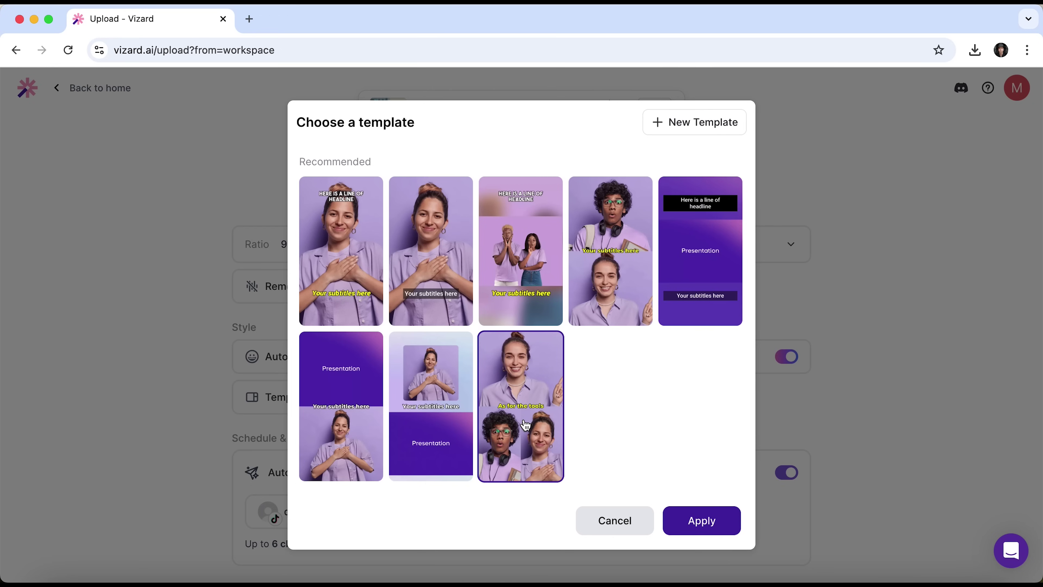
{"action": "left_click", "coordinate": [615, 521]}
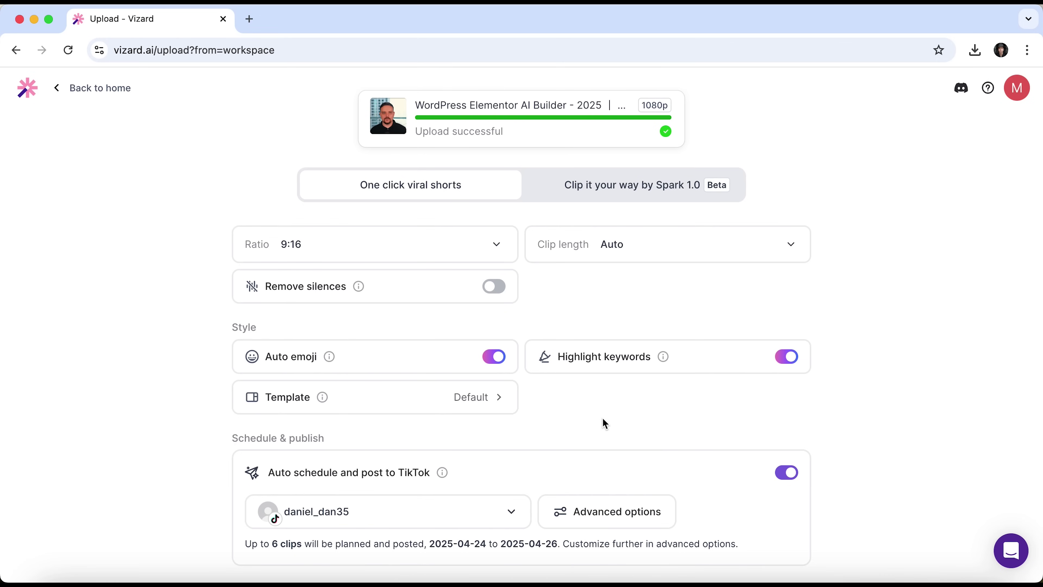
Check which TikTok account will post the clips, leaving it unchanged.
{"action": "scroll", "coordinate": [603, 422], "scroll_direction": "down", "scroll_amount": 5}
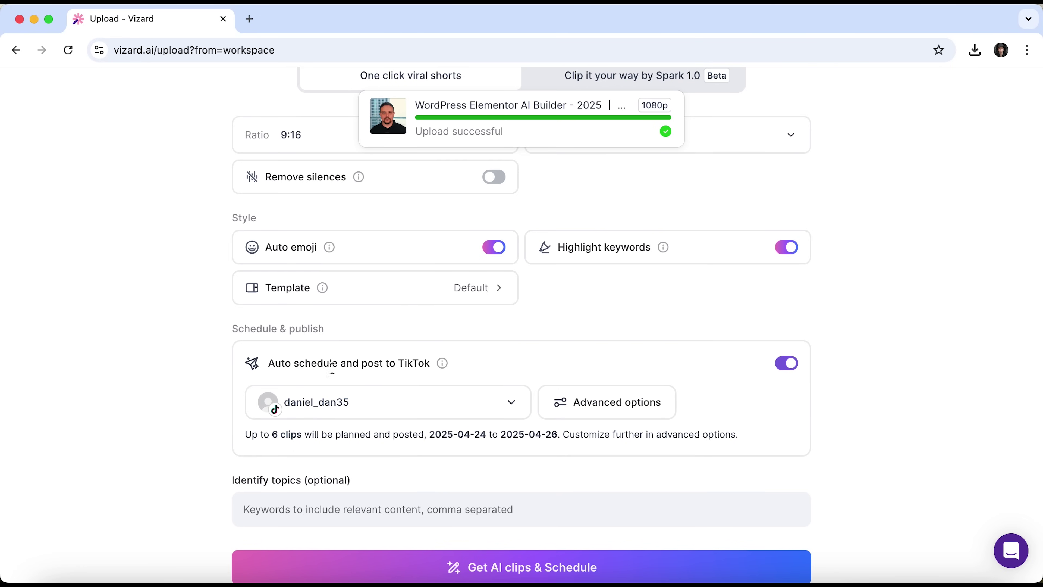
{"action": "left_click", "coordinate": [510, 408]}
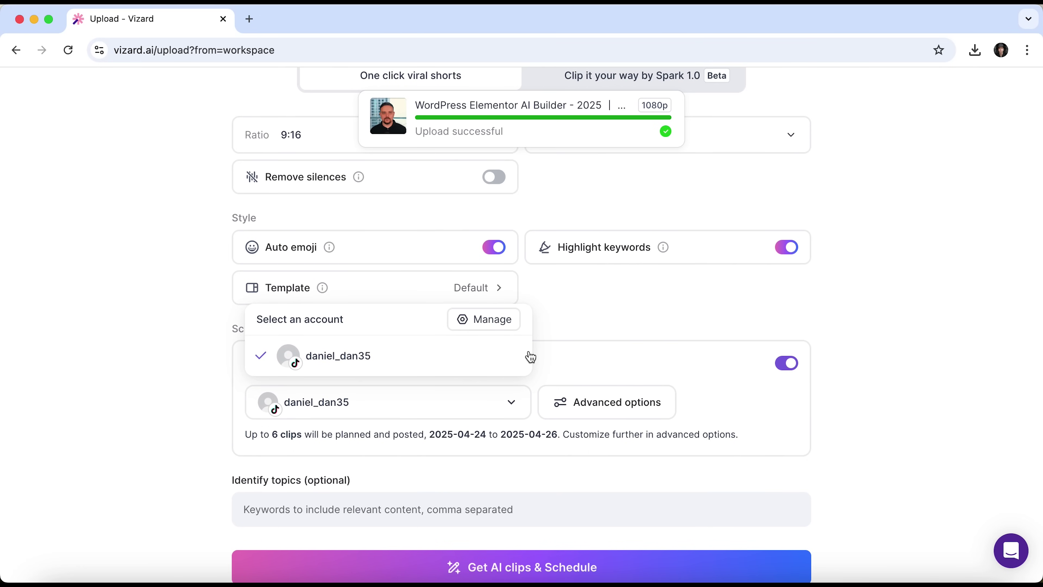
{"action": "left_click", "coordinate": [585, 361]}
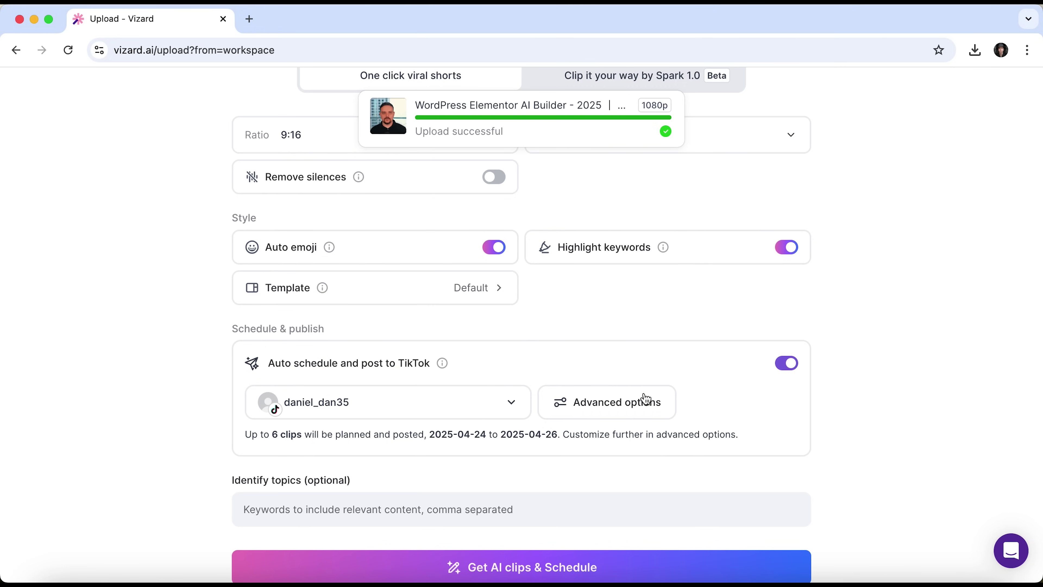
Set the TikTok posting schedule to 2 clips daily over the next 5 days.
{"action": "left_click", "coordinate": [642, 403]}
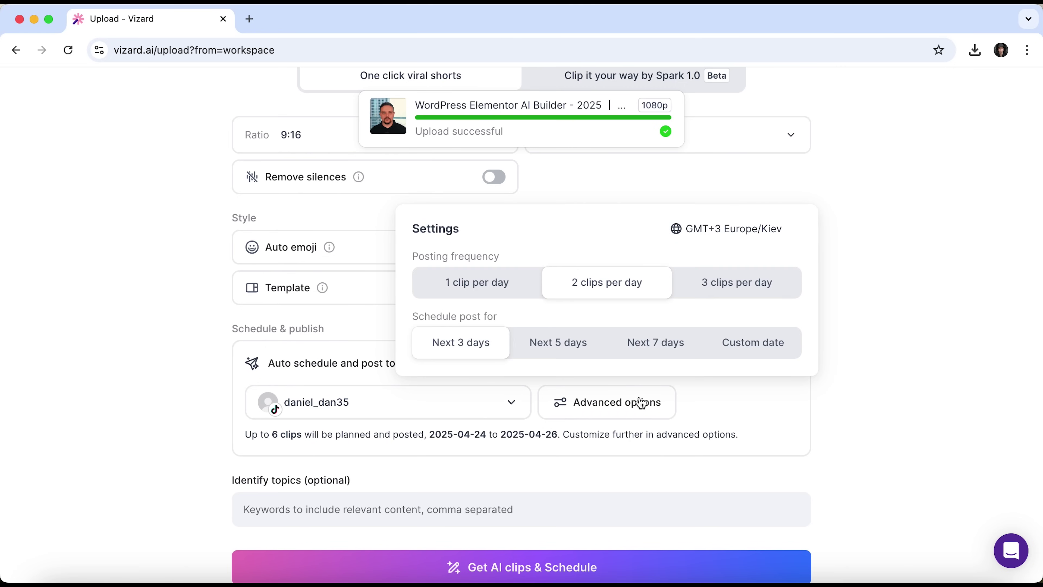
{"action": "left_click", "coordinate": [514, 293]}
{"action": "left_click", "coordinate": [567, 297]}
{"action": "left_click", "coordinate": [565, 357]}
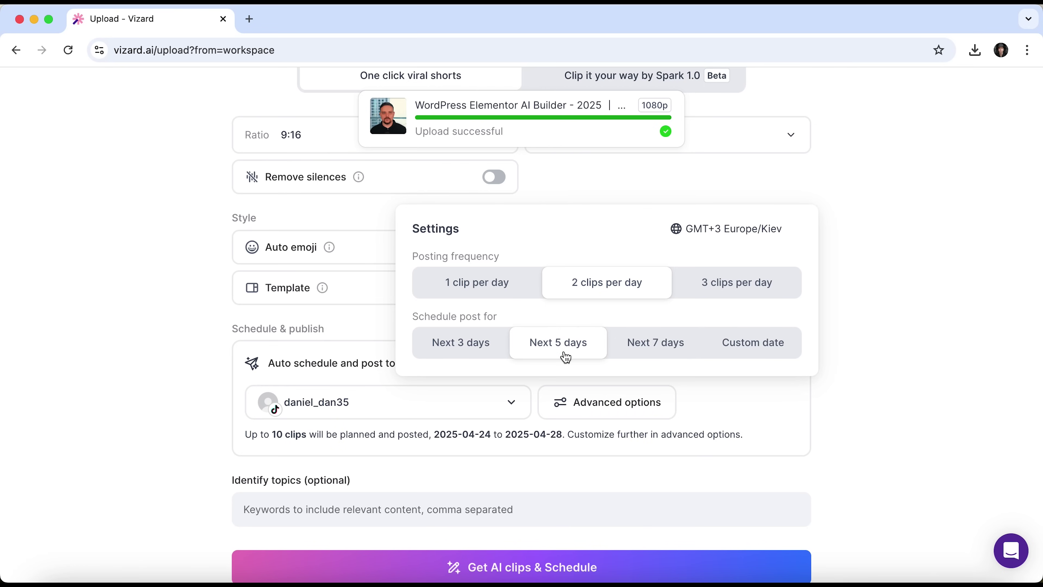
{"action": "left_click", "coordinate": [719, 402]}
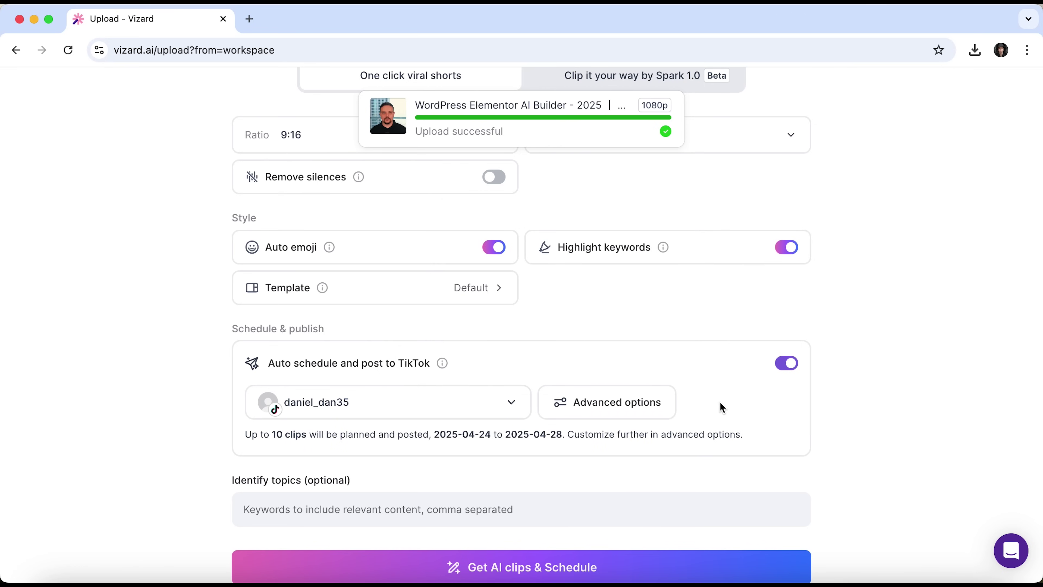
{"action": "scroll", "coordinate": [721, 406], "scroll_direction": "down", "scroll_amount": 1}
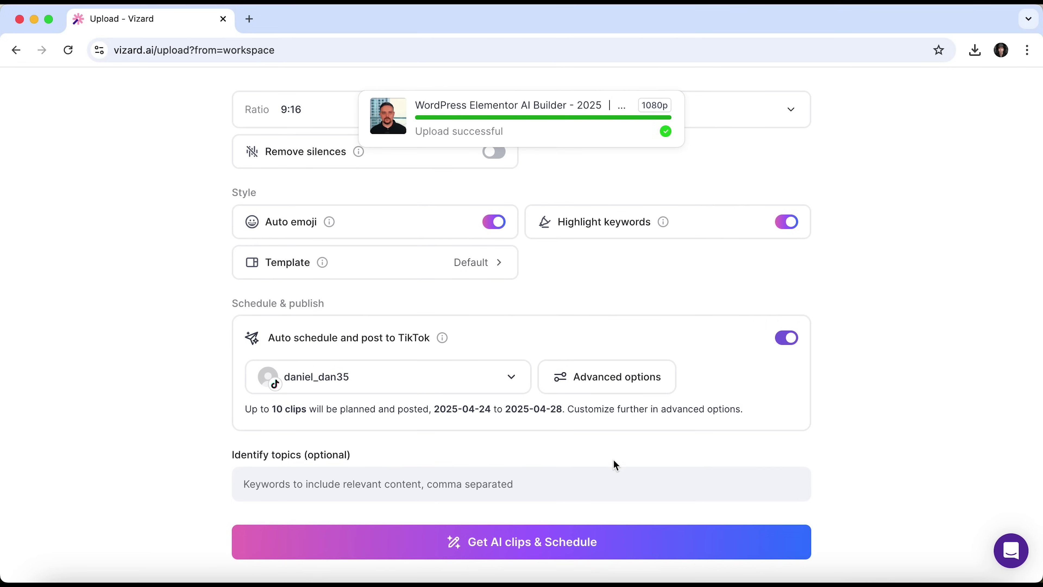
Generate the AI clips scheduled to TikTok for Apr 24–28 and close the content plan summary.
{"action": "left_click", "coordinate": [562, 543]}
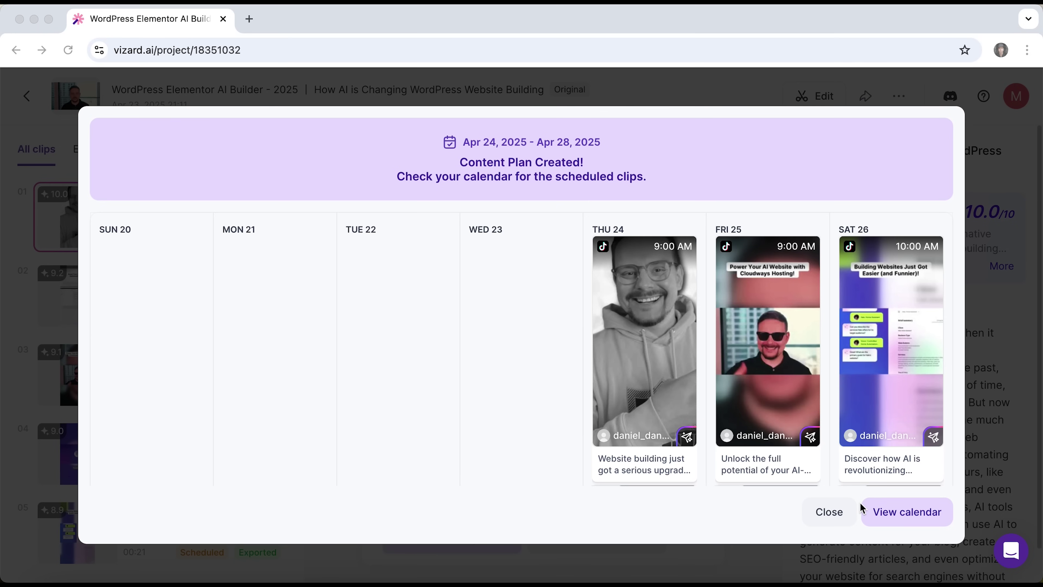
{"action": "left_click", "coordinate": [836, 514]}
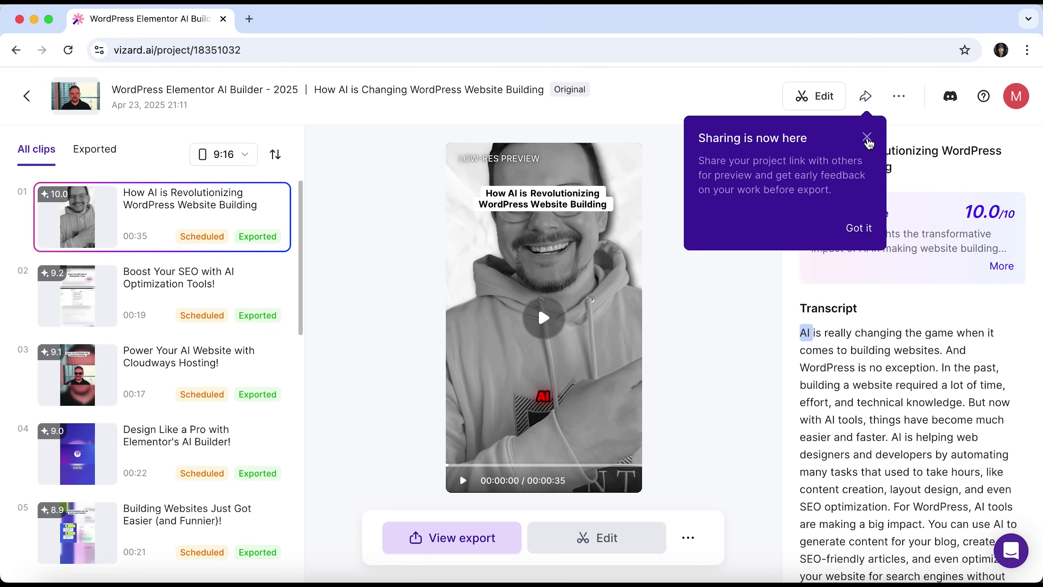
Dismiss the sharing tip and export the top WordPress AI clip at 1080p.
{"action": "left_click", "coordinate": [866, 138]}
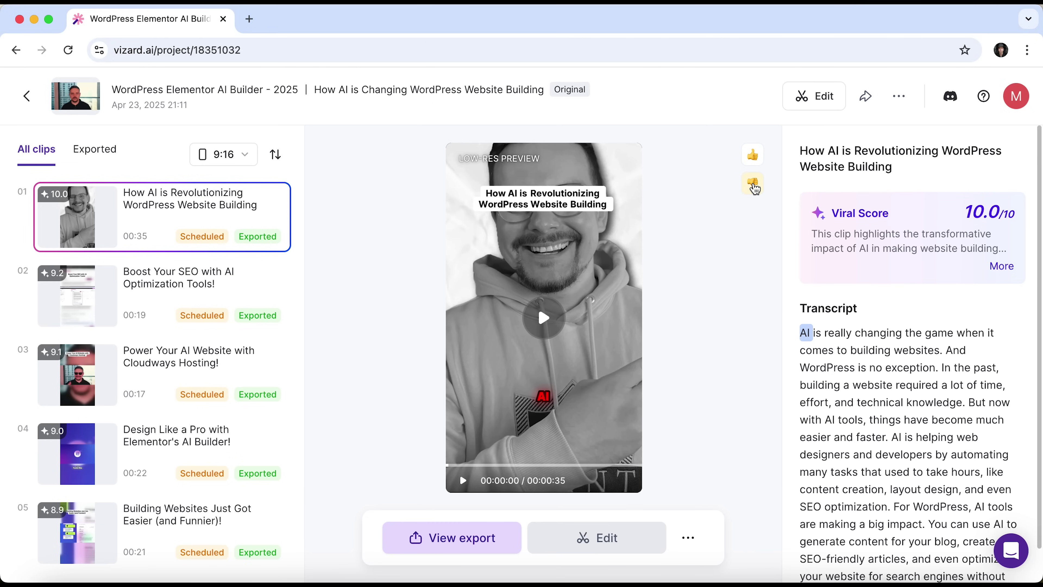
{"action": "left_click", "coordinate": [687, 538]}
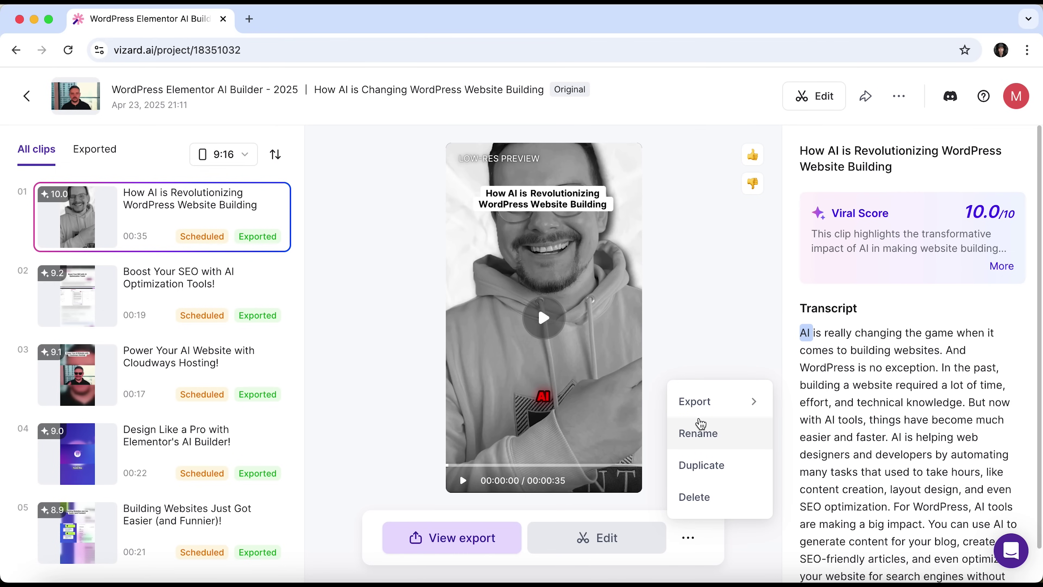
{"action": "mouse_move", "coordinate": [701, 415]}
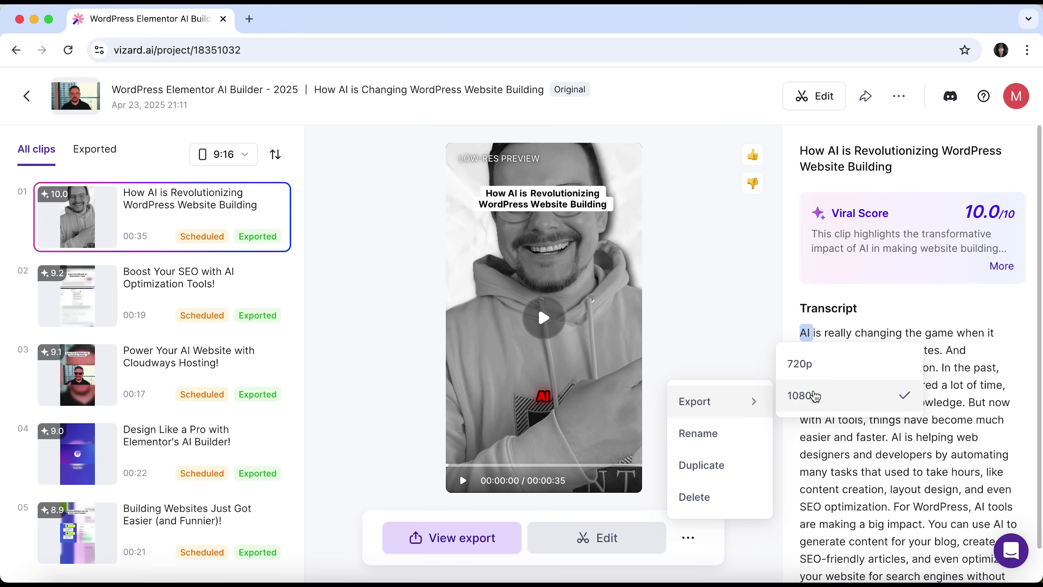
{"action": "left_click", "coordinate": [815, 396]}
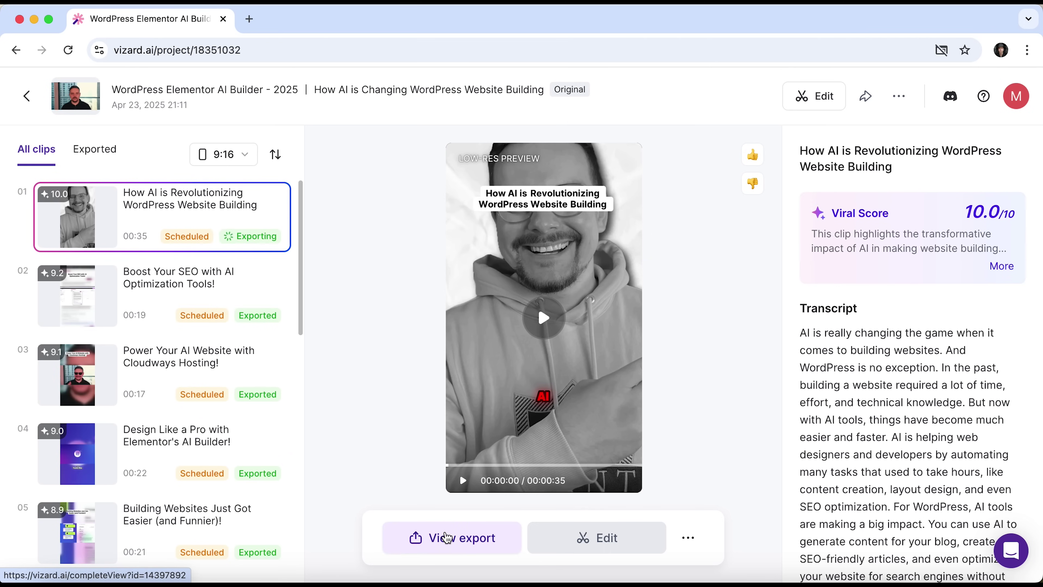
Open the finished clip's export page, dismissing the recommendation survey and publish tip.
{"action": "left_click", "coordinate": [447, 537]}
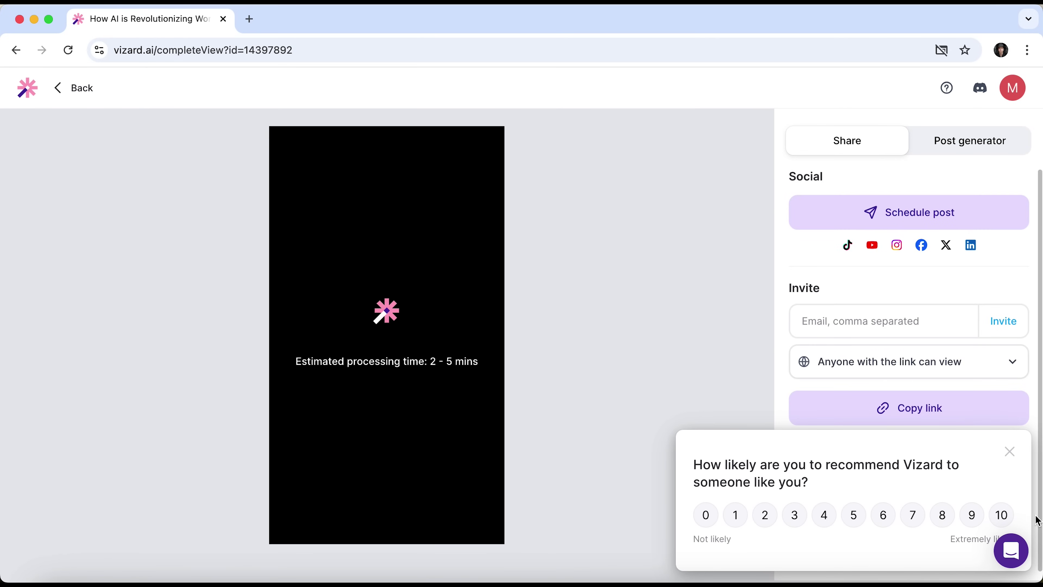
{"action": "left_click", "coordinate": [1009, 457]}
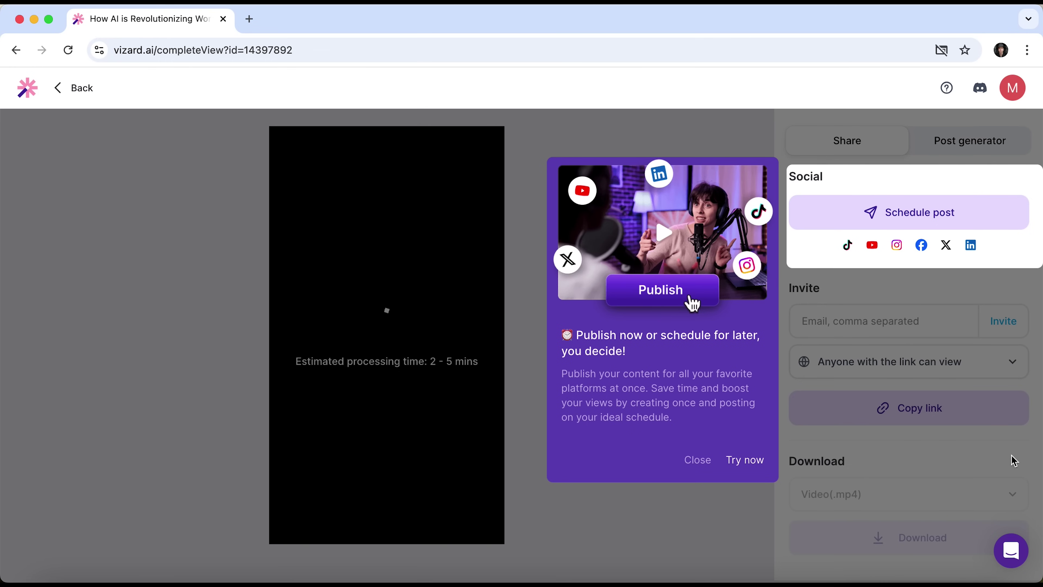
{"action": "left_click", "coordinate": [697, 460]}
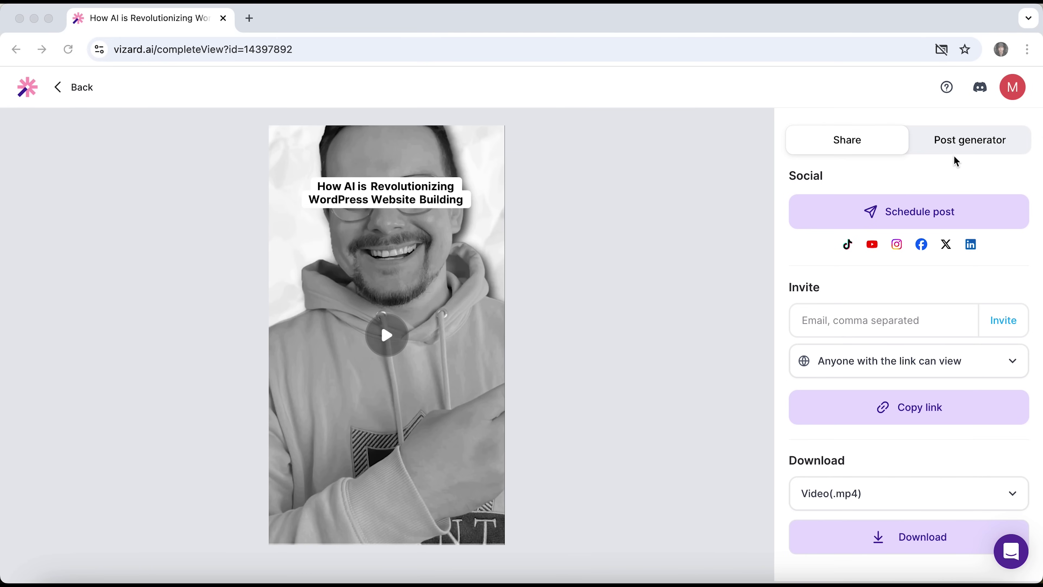
Look at the Post generator, keeping Youtube as the social platform.
{"action": "left_click", "coordinate": [968, 145]}
{"action": "left_click", "coordinate": [968, 145]}
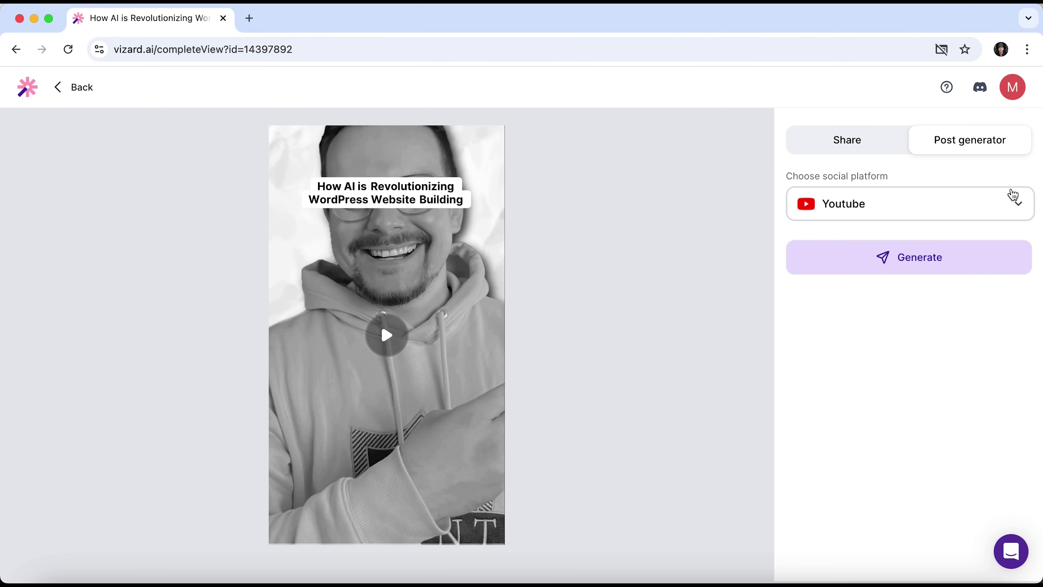
{"action": "left_click", "coordinate": [1019, 209]}
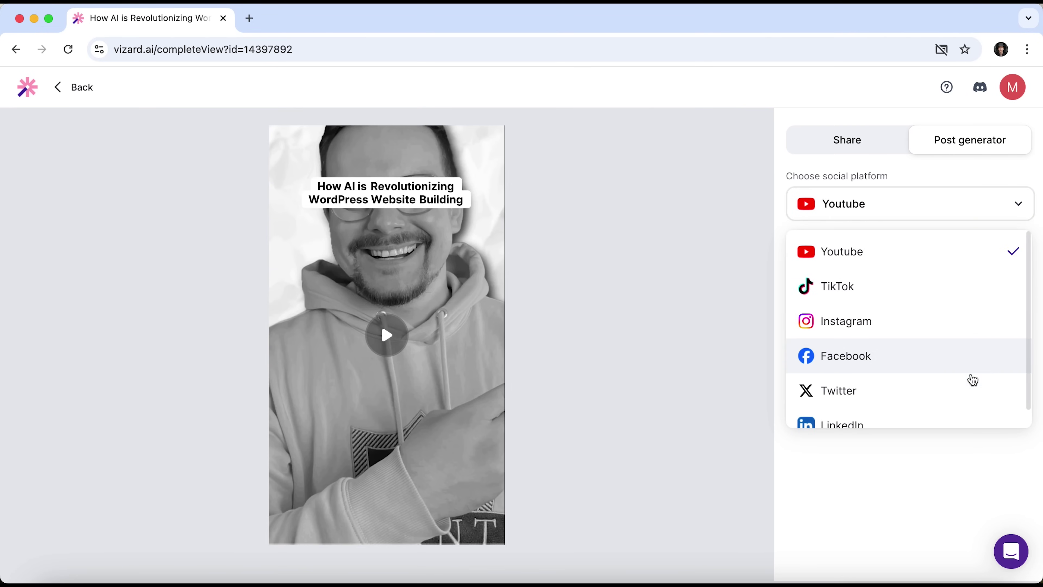
{"action": "left_click", "coordinate": [1016, 205]}
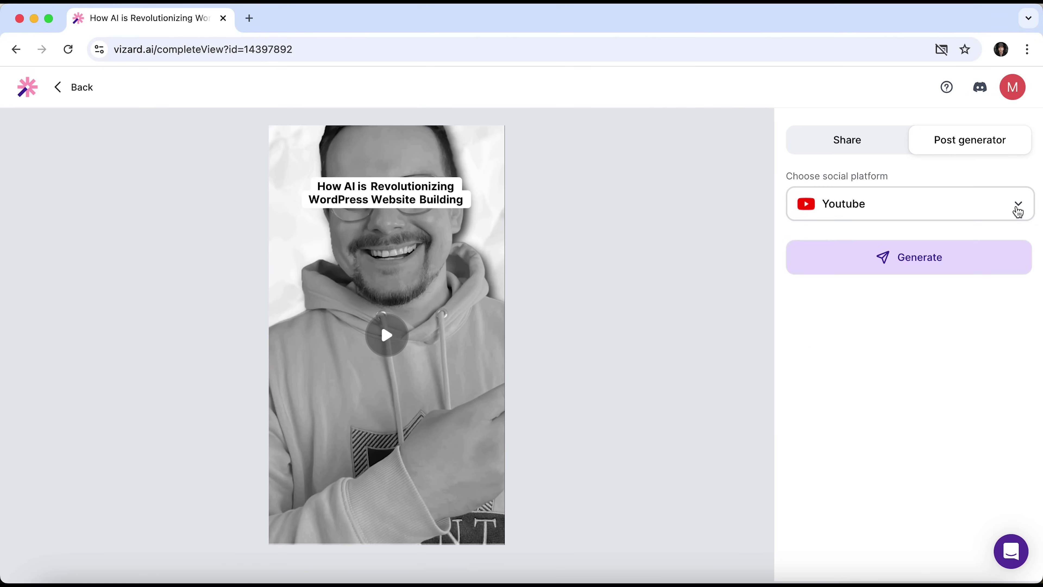
Download the clip from the Share tab as a Video (.mp4) file.
{"action": "left_click", "coordinate": [888, 140]}
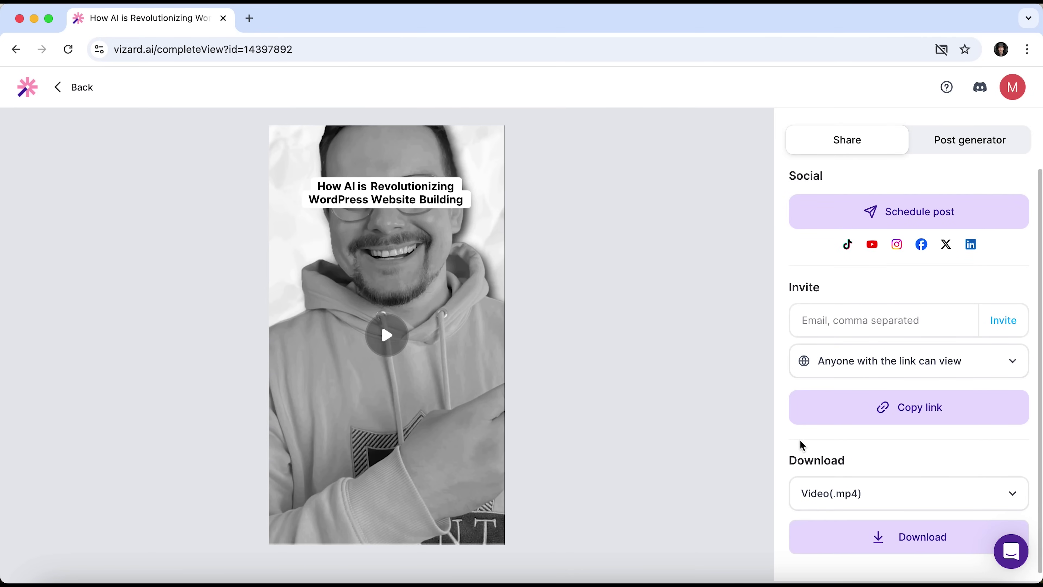
{"action": "left_click", "coordinate": [992, 495]}
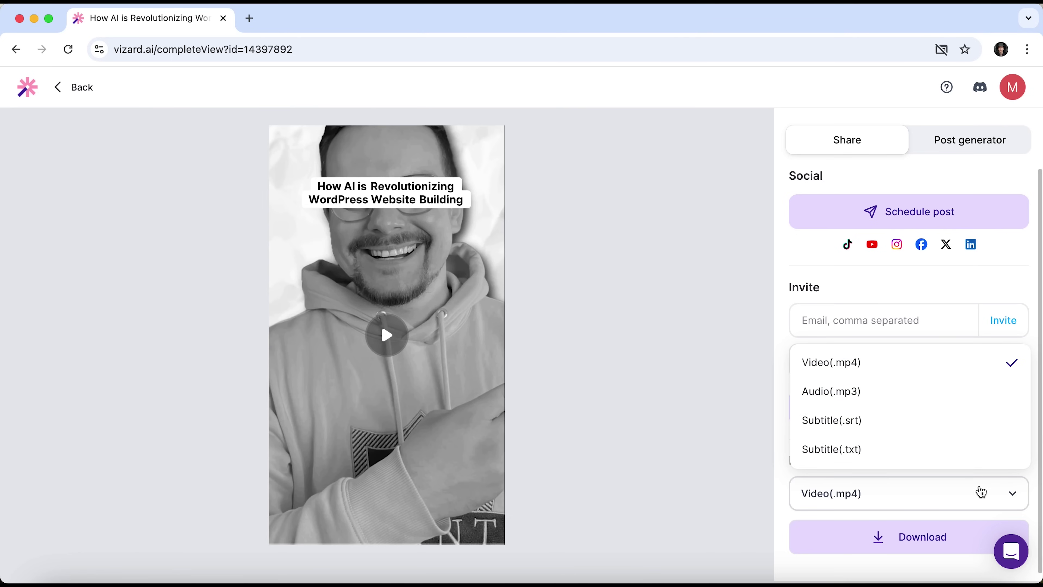
{"action": "left_click", "coordinate": [930, 363]}
{"action": "left_click", "coordinate": [904, 537]}
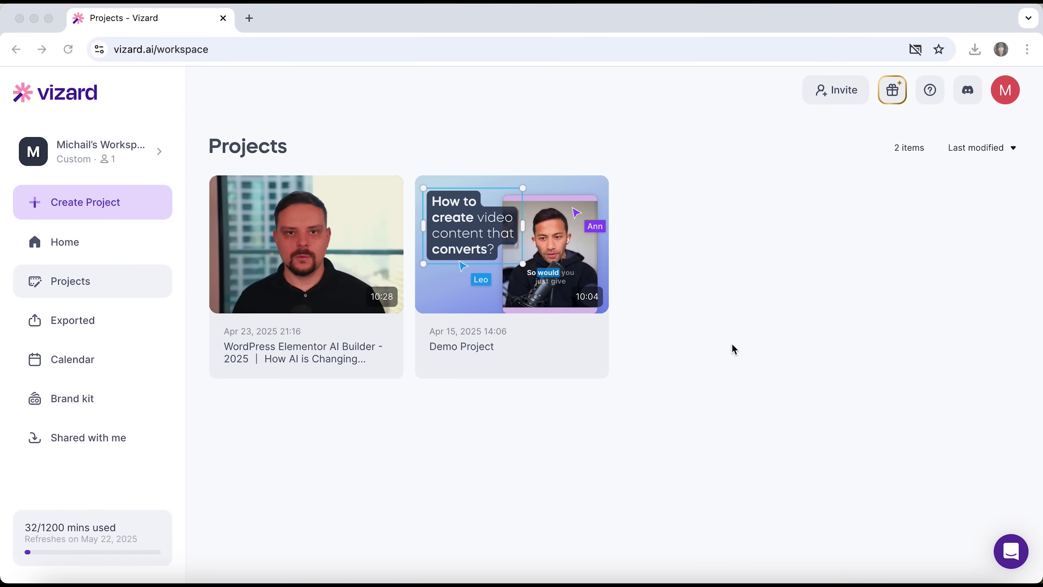
Create a new project by uploading the WordPress Elementor MP4 from Downloads.
{"action": "left_click", "coordinate": [104, 207]}
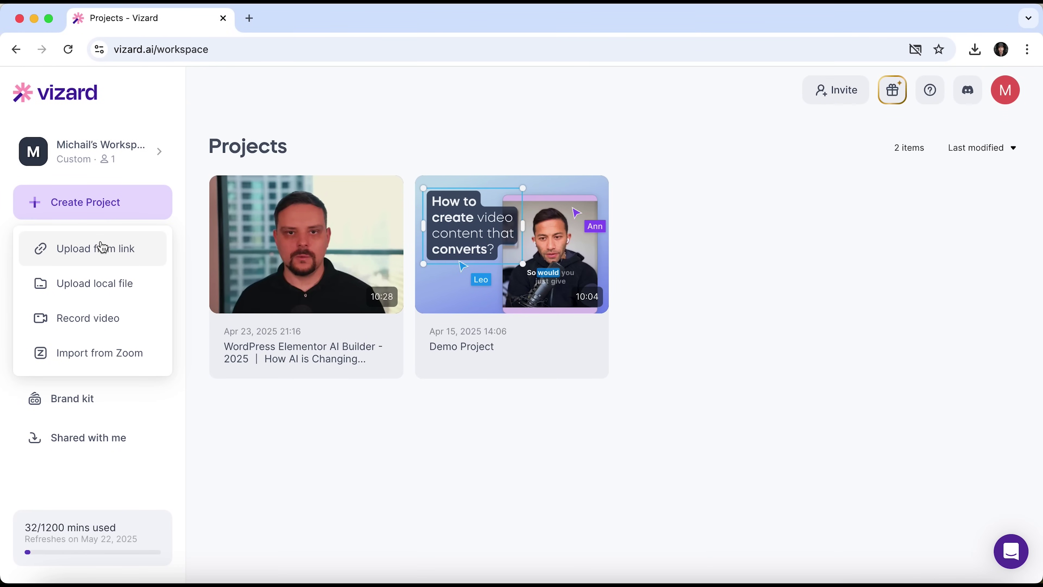
{"action": "left_click", "coordinate": [106, 287]}
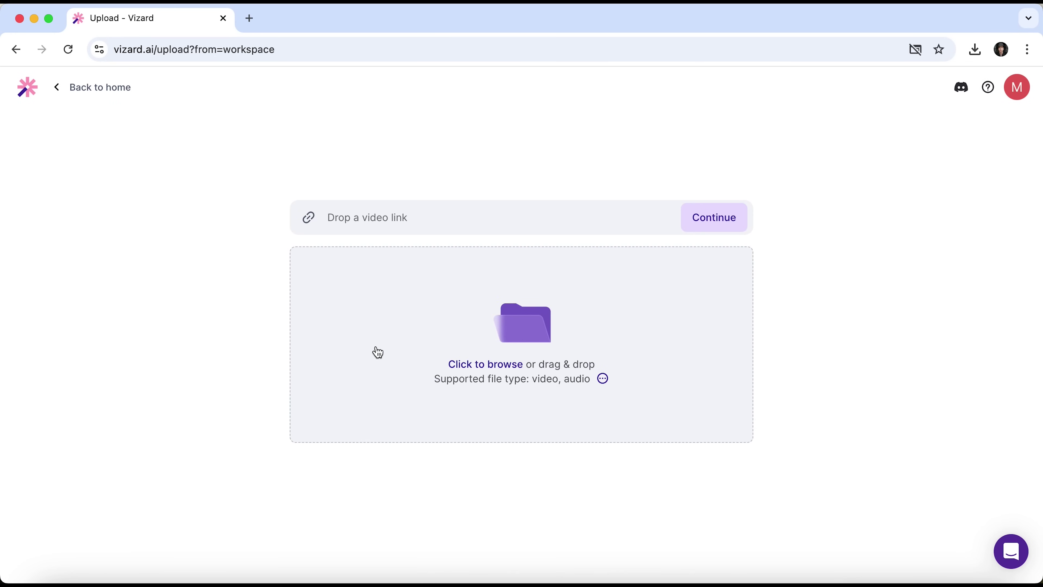
{"action": "left_click", "coordinate": [524, 334]}
{"action": "left_click", "coordinate": [459, 240]}
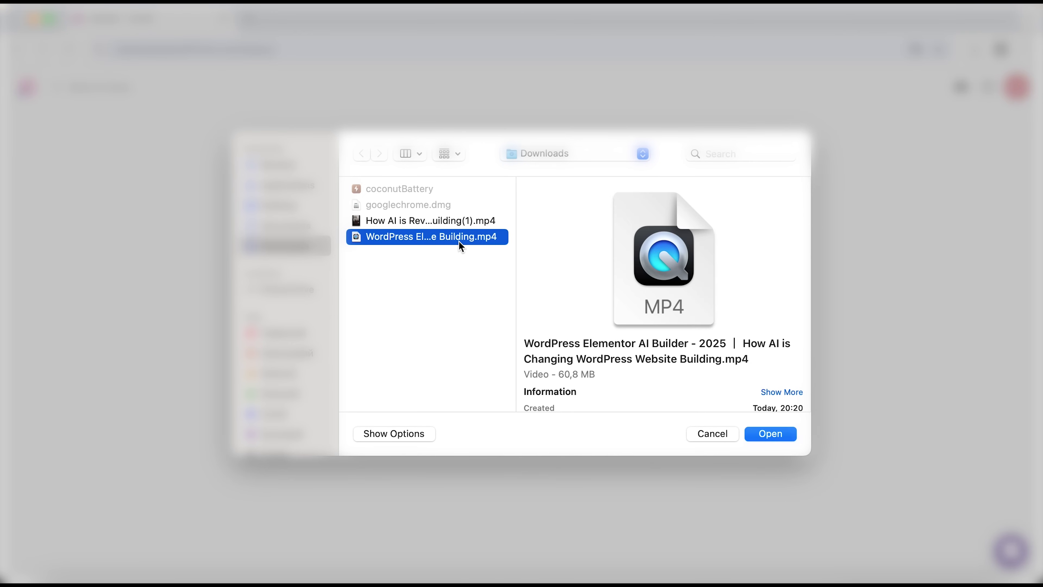
{"action": "left_click", "coordinate": [765, 437]}
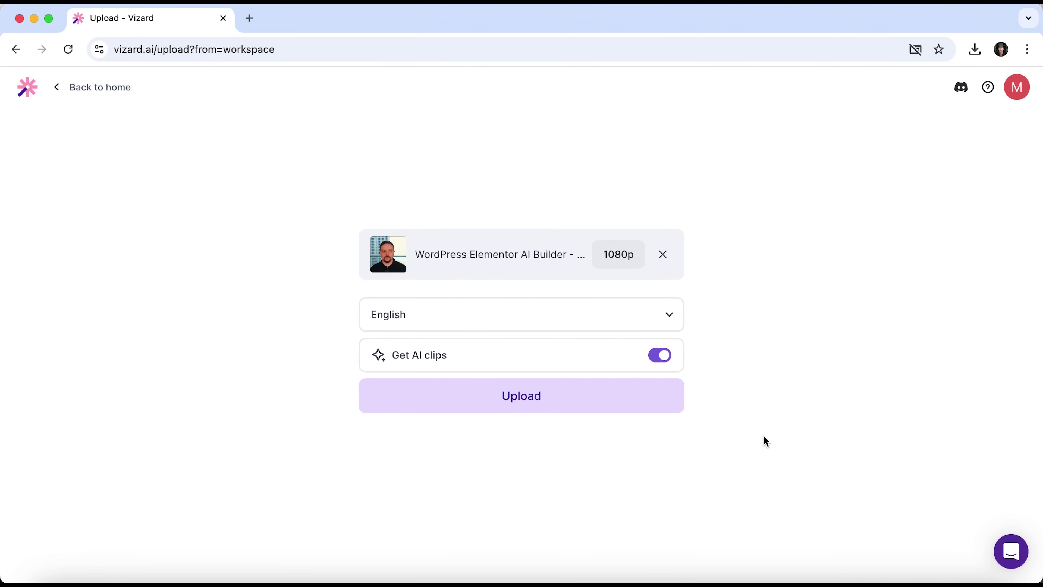
{"action": "left_click", "coordinate": [616, 396]}
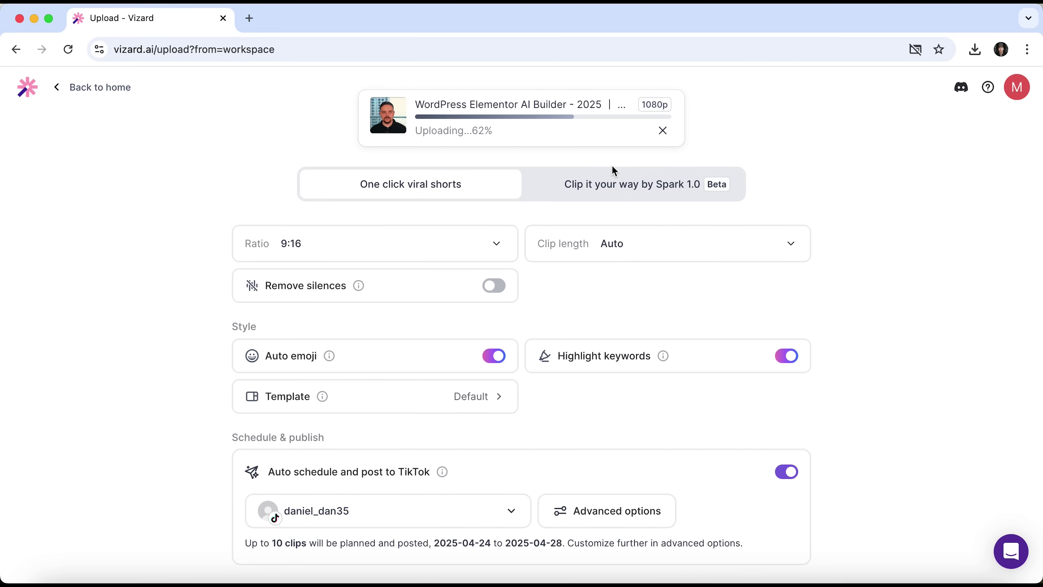
Generate Spark 1.0 clips at Auto length from the prompt 'Create clips with strong viral potential'.
{"action": "left_click", "coordinate": [668, 192]}
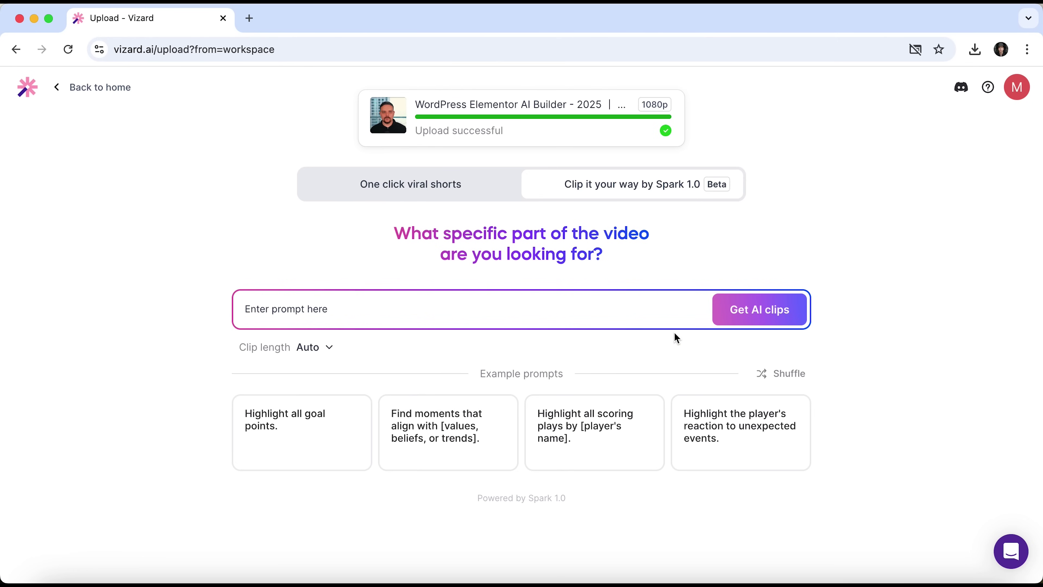
{"action": "left_click", "coordinate": [333, 351]}
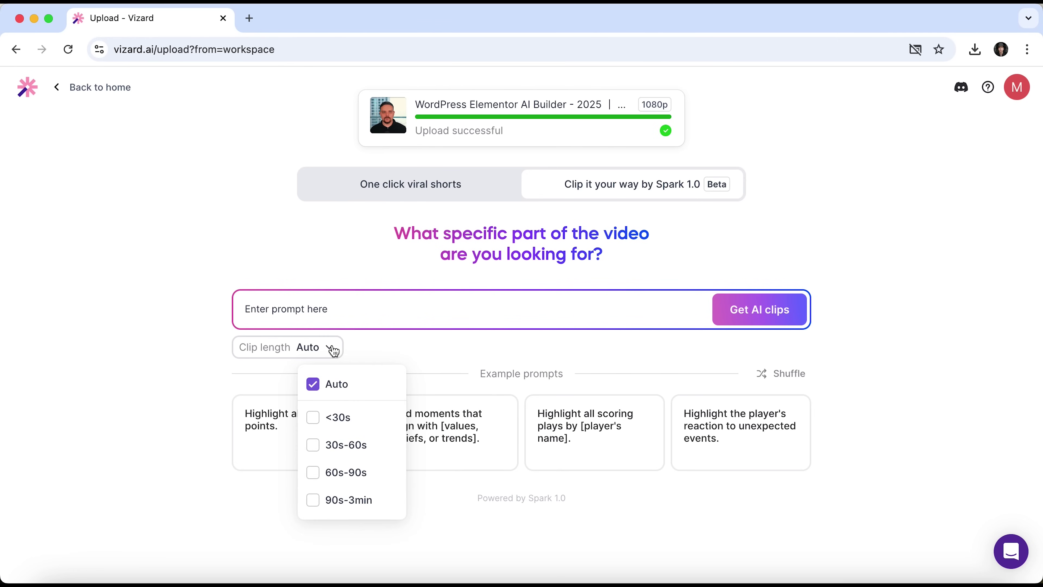
{"action": "left_click", "coordinate": [333, 350]}
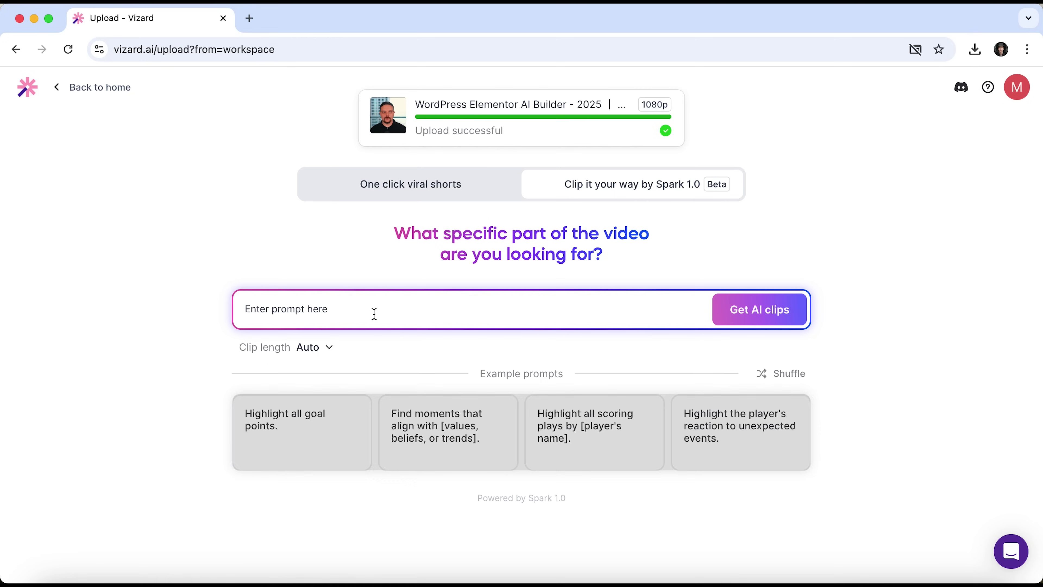
{"action": "type", "text": "Create clips with strong viral p"}
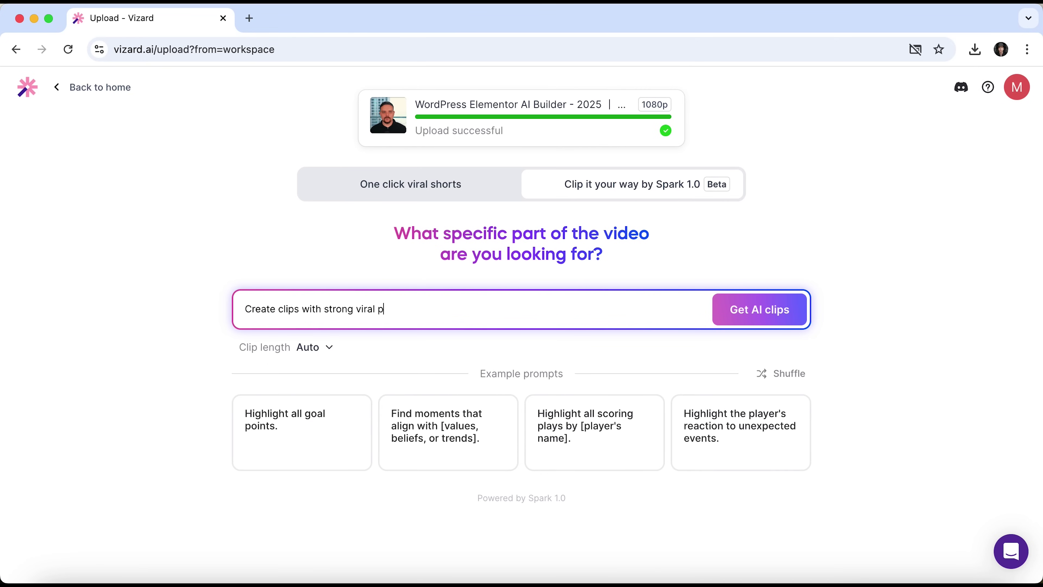
{"action": "left_click", "coordinate": [746, 314]}
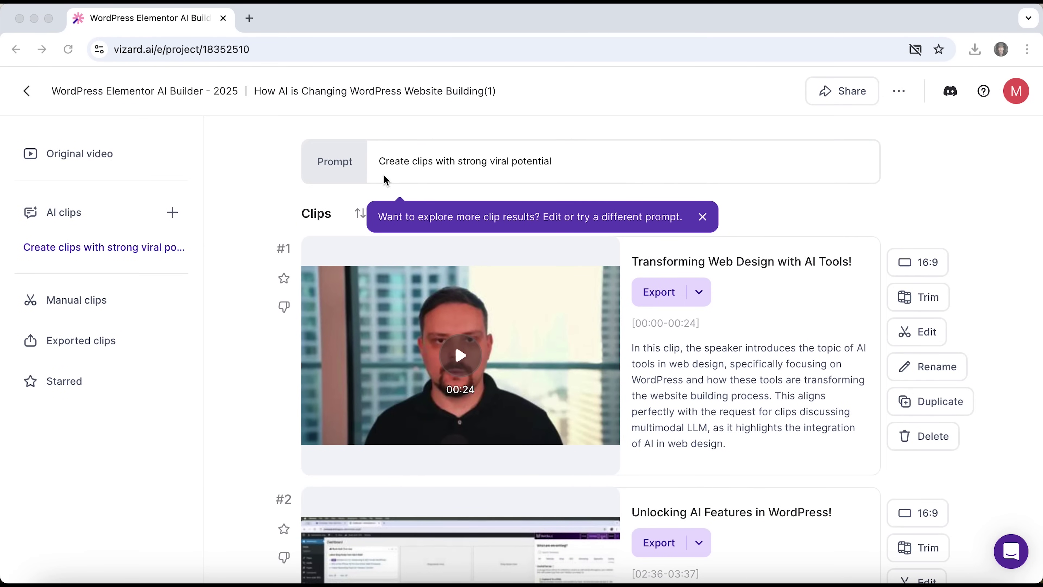
Dismiss the different-prompt suggestion, keep clip #1 at 1080p, and scroll to clip #2.
{"action": "left_click", "coordinate": [702, 217]}
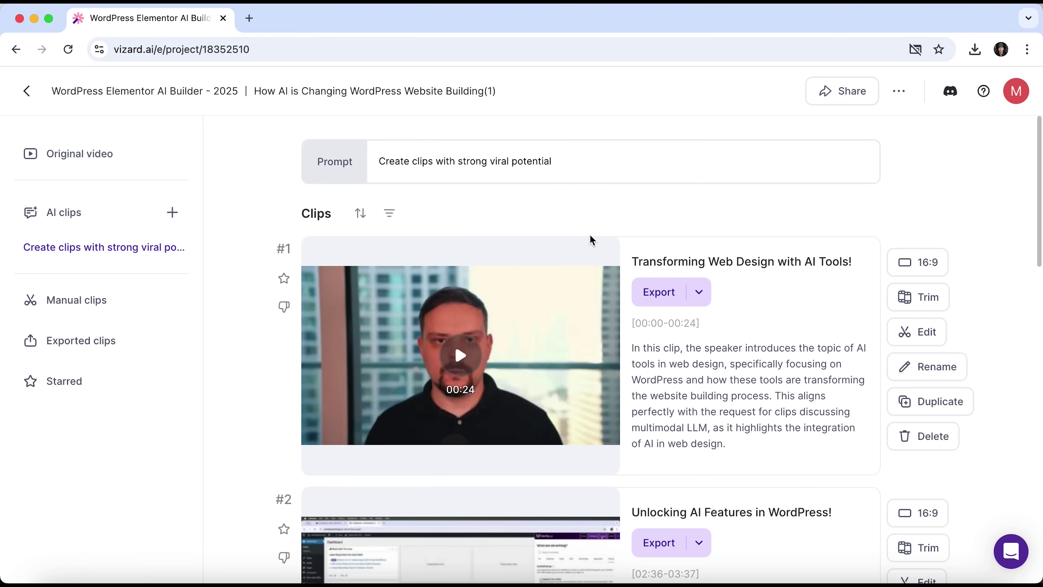
{"action": "left_click", "coordinate": [700, 293]}
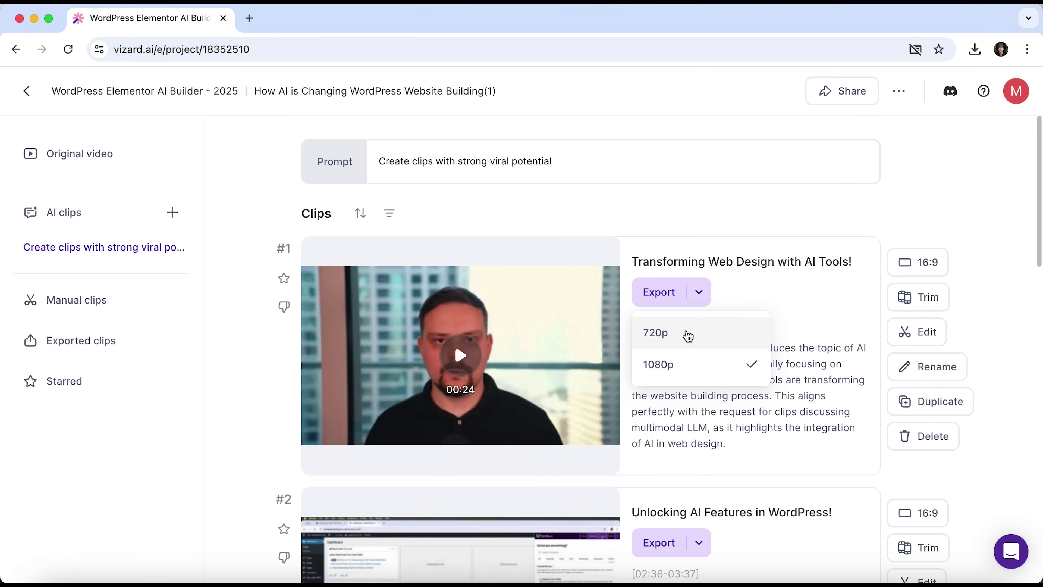
{"action": "left_click", "coordinate": [688, 365]}
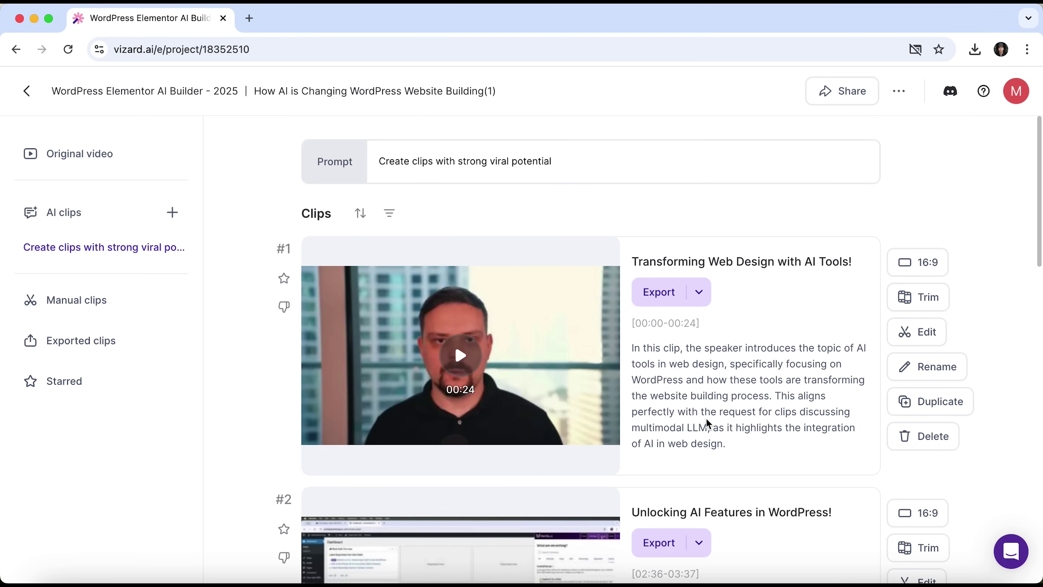
{"action": "scroll", "coordinate": [834, 284], "scroll_direction": "down", "scroll_amount": 2}
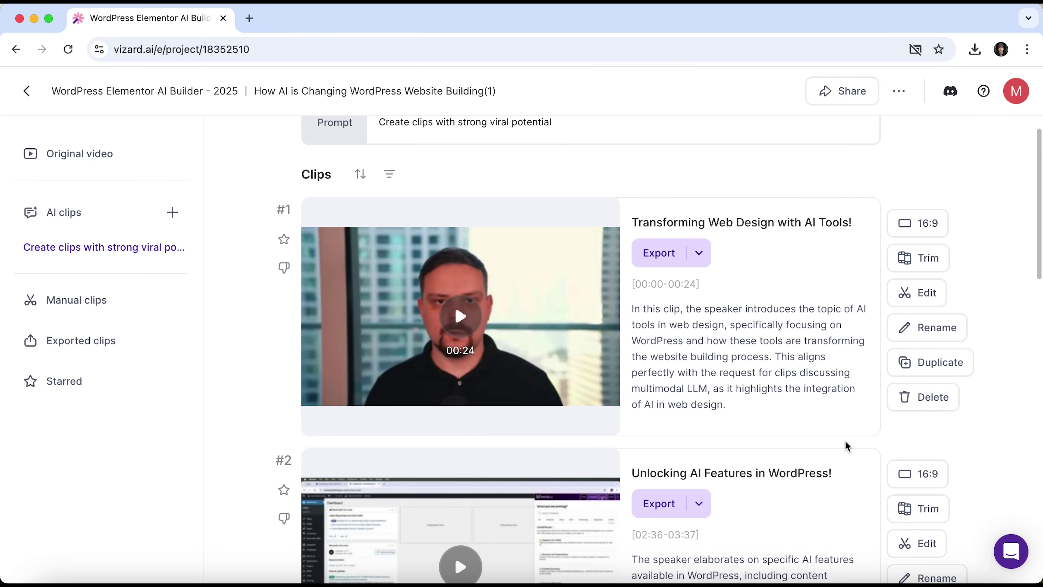
{"action": "scroll", "coordinate": [845, 449], "scroll_direction": "down", "scroll_amount": 3}
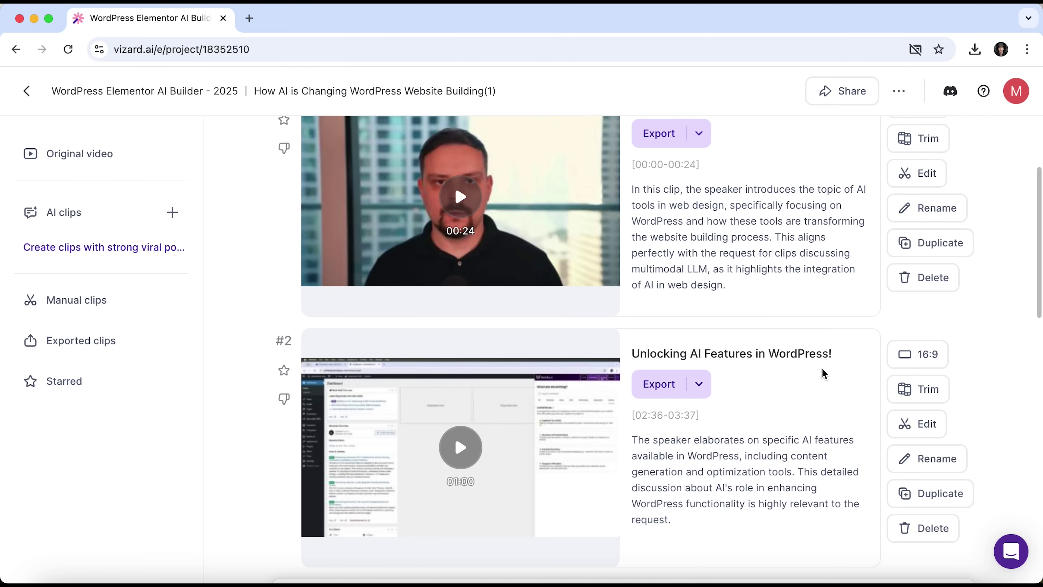
Export 'Unlocking AI Features in WordPress!' at 1080p and view the finished export.
{"action": "left_click", "coordinate": [699, 385]}
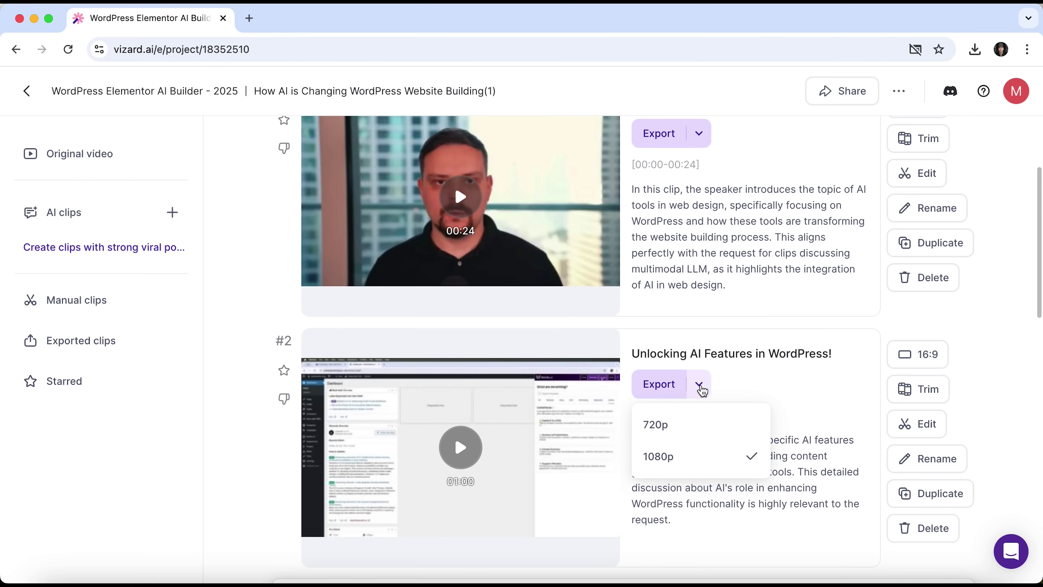
{"action": "left_click", "coordinate": [699, 456]}
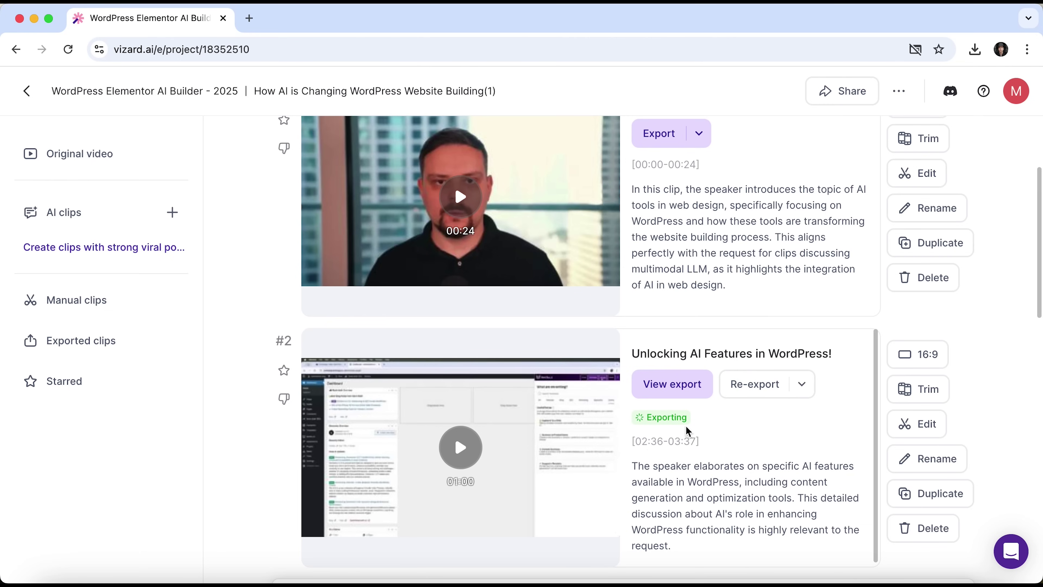
{"action": "left_click", "coordinate": [685, 396]}
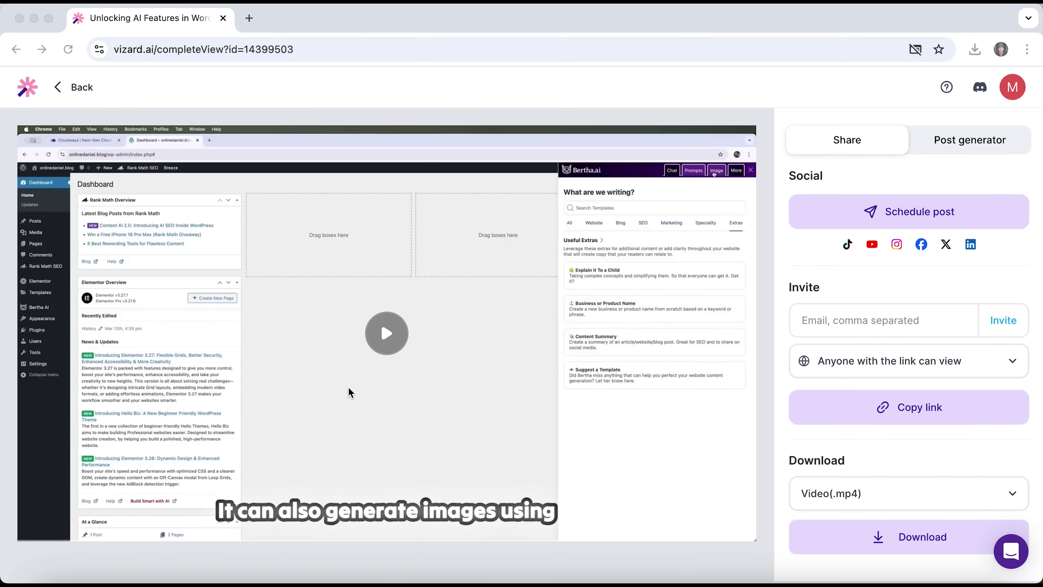
Download the exported clip as a Video (.mp4) file.
{"action": "mouse_move", "coordinate": [167, 523]}
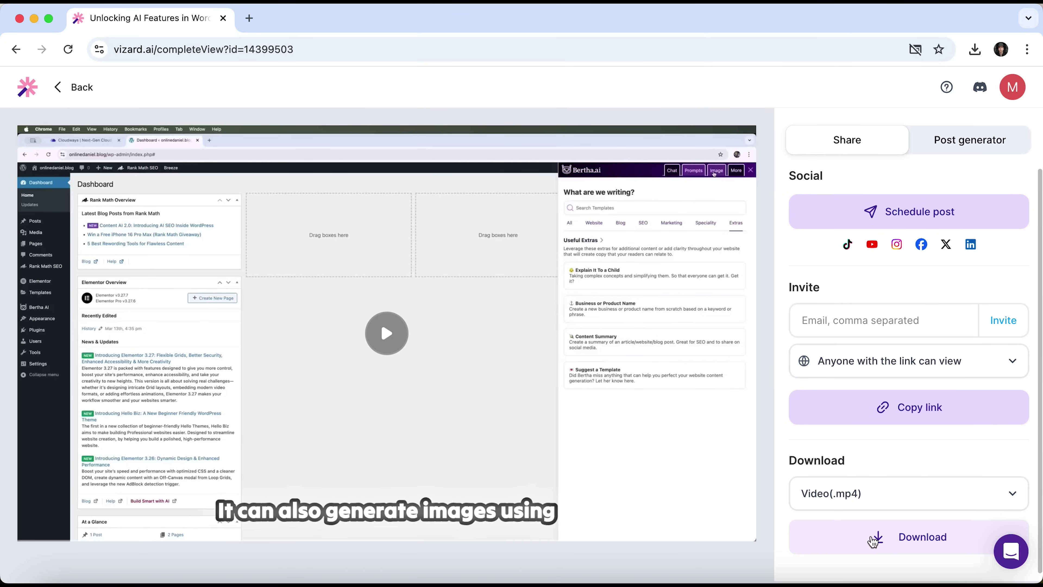
{"action": "left_click", "coordinate": [881, 543]}
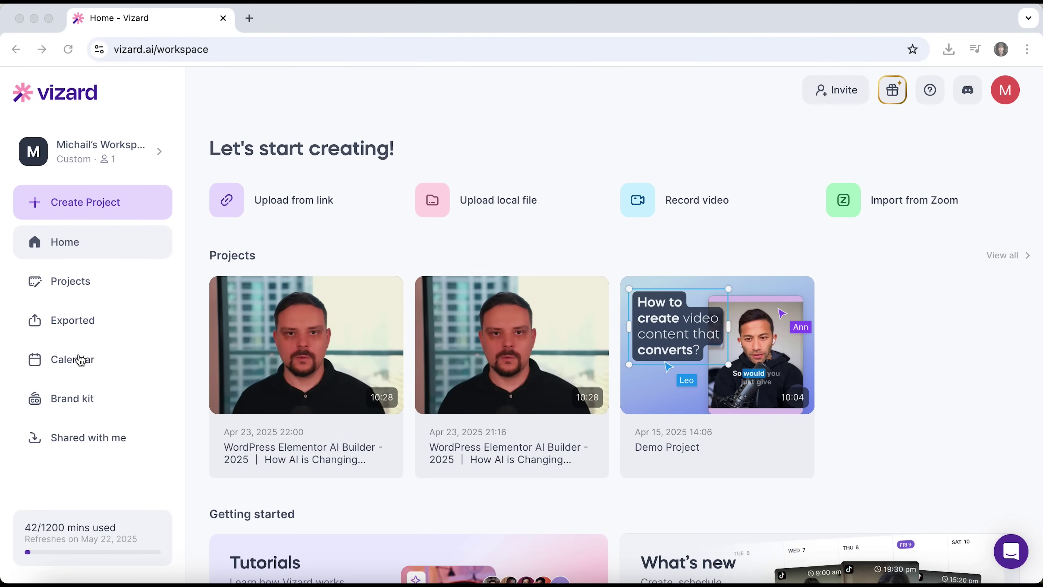
Open the Calendar feed, check the Status filter unchanged, and browse the scheduled TikTok posts.
{"action": "left_click", "coordinate": [113, 372]}
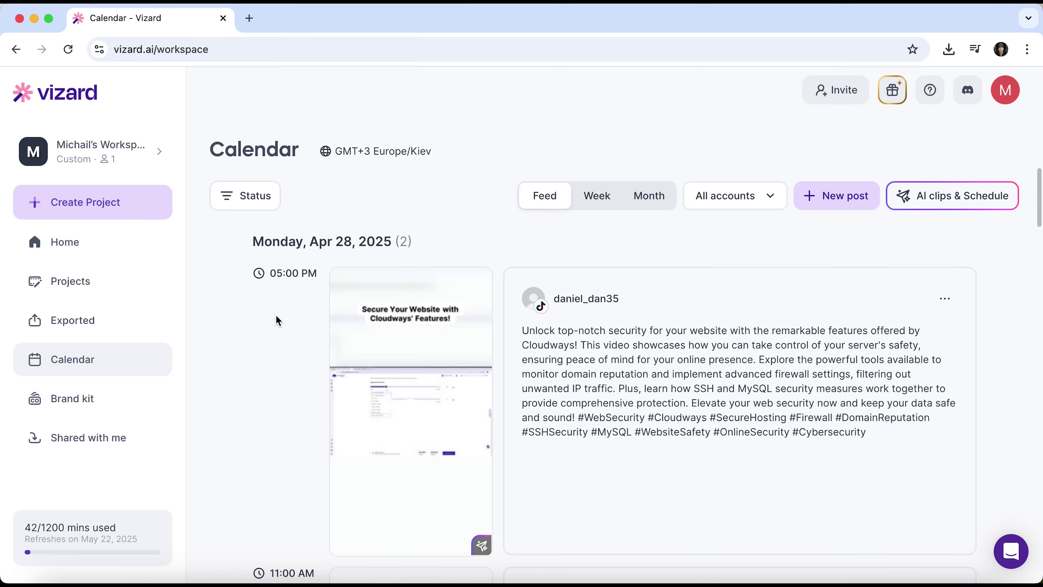
{"action": "left_click", "coordinate": [263, 207]}
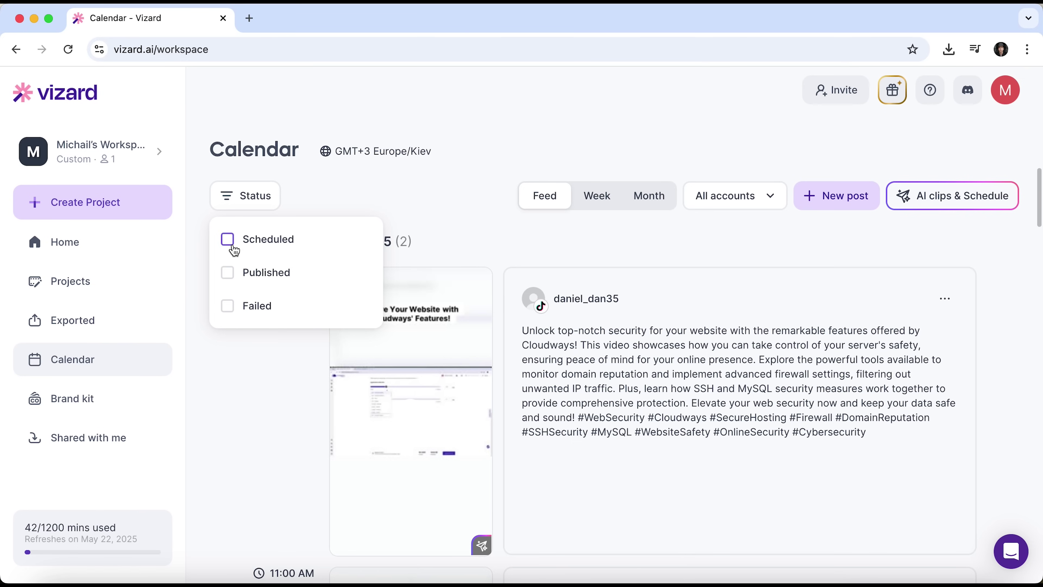
{"action": "left_click", "coordinate": [249, 365]}
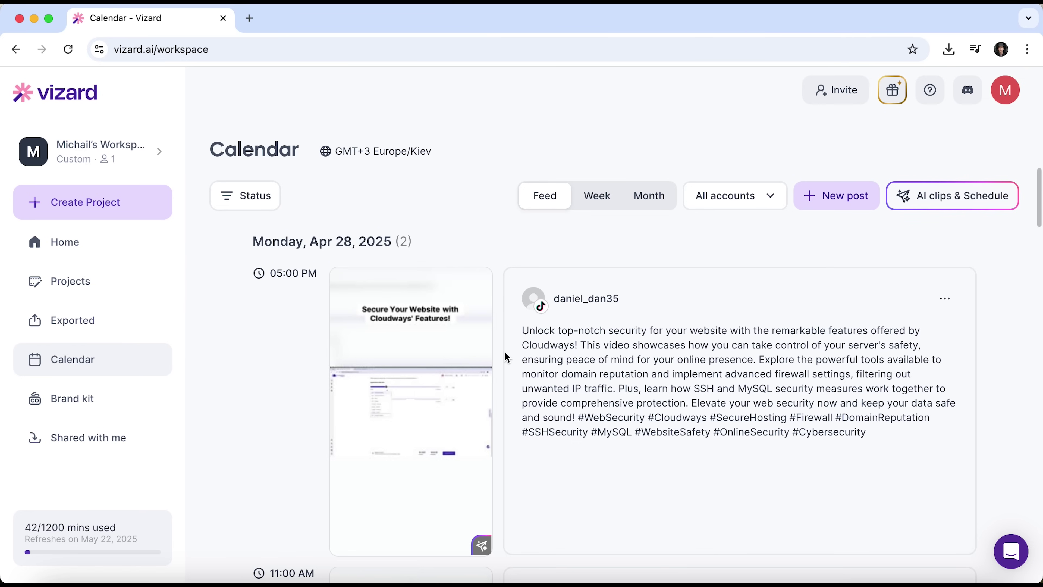
{"action": "scroll", "coordinate": [508, 357], "scroll_direction": "down", "scroll_amount": 8}
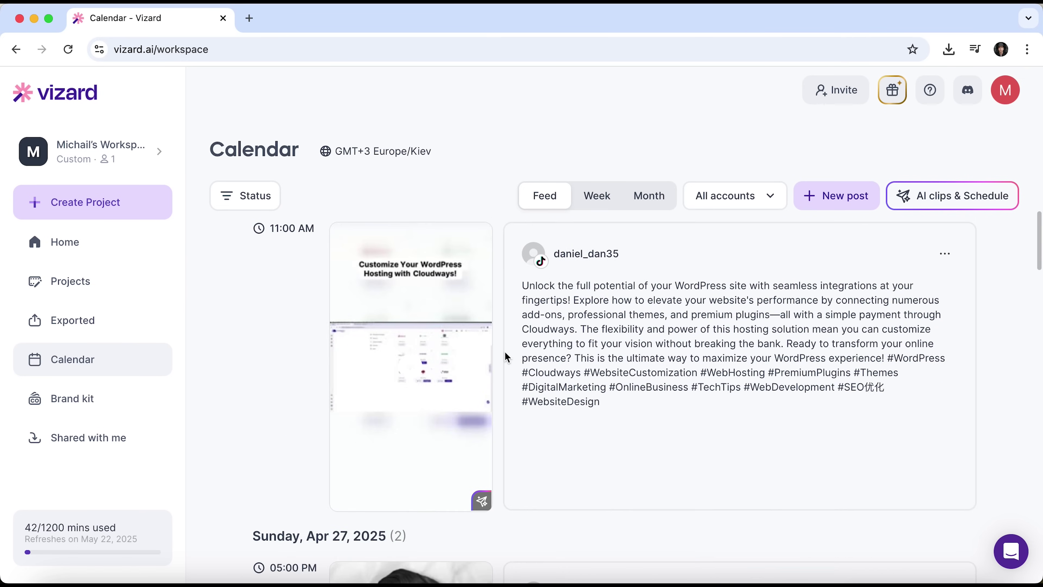
{"action": "scroll", "coordinate": [508, 357], "scroll_direction": "down", "scroll_amount": 4}
{"action": "scroll", "coordinate": [508, 358], "scroll_direction": "up", "scroll_amount": 3}
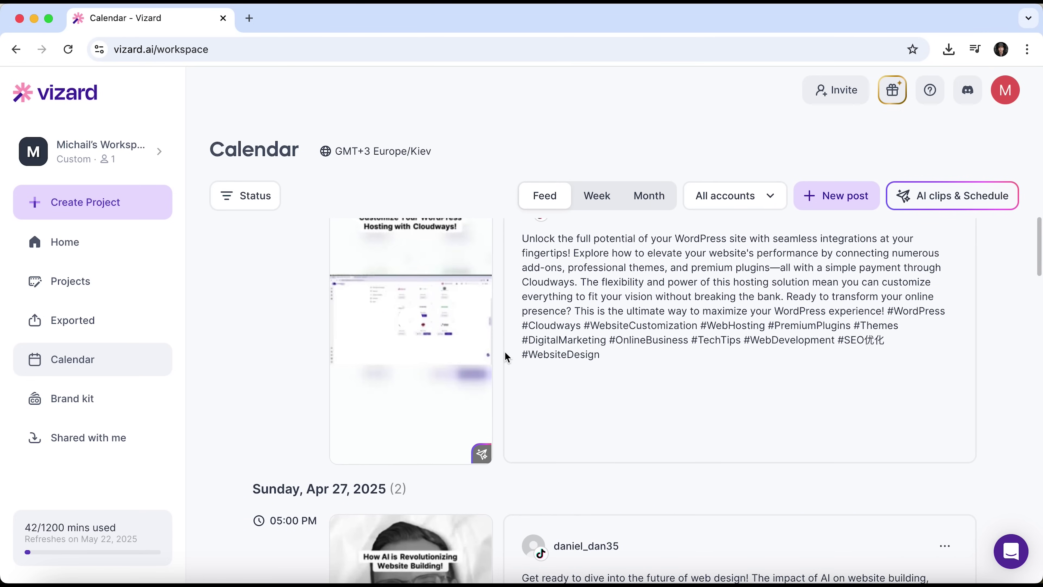
{"action": "scroll", "coordinate": [507, 358], "scroll_direction": "up", "scroll_amount": 8}
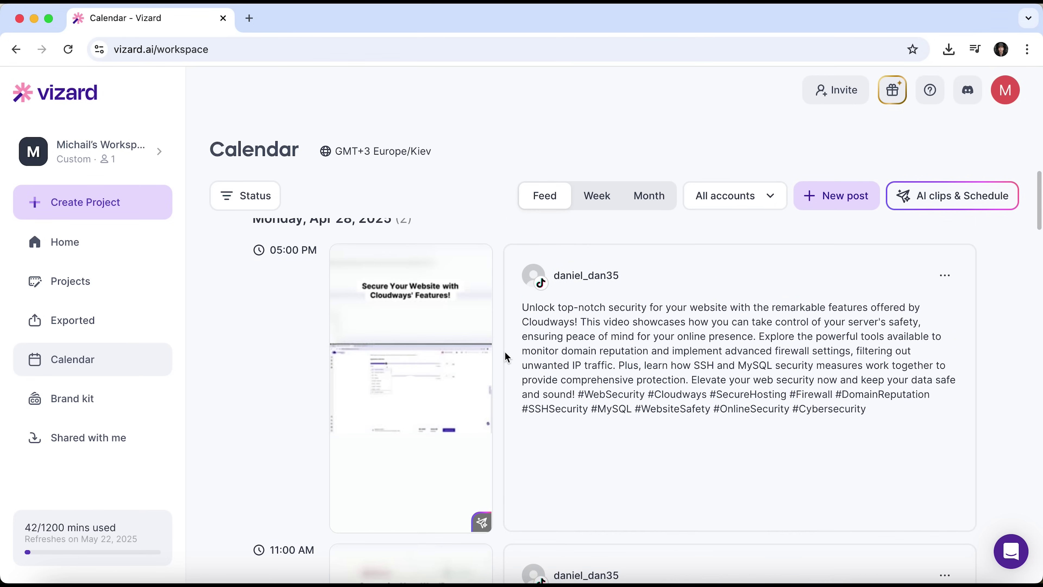
{"action": "scroll", "coordinate": [507, 358], "scroll_direction": "up", "scroll_amount": 1}
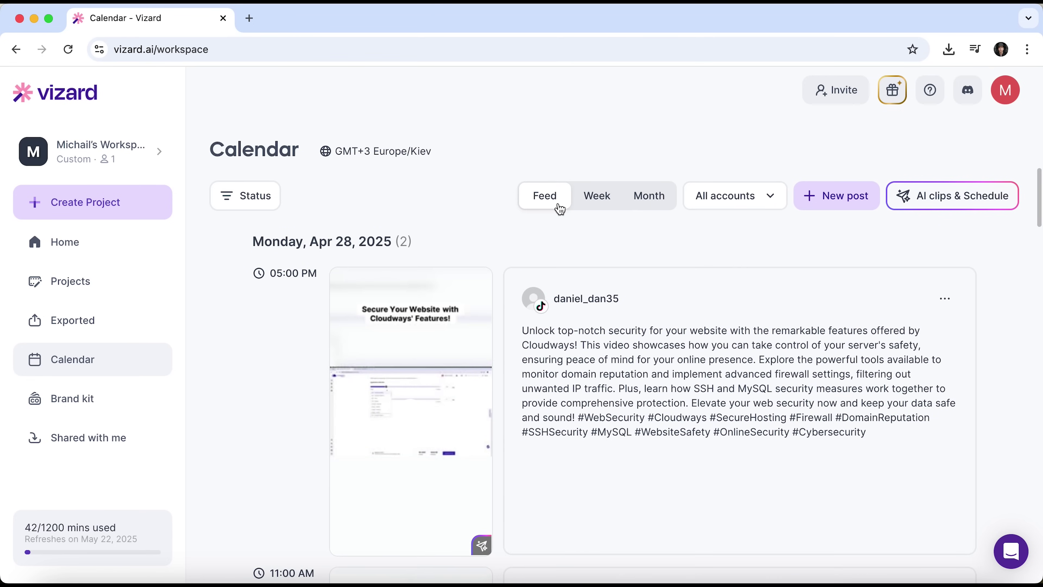
View the scheduled posts in Week and then Month layouts.
{"action": "left_click", "coordinate": [591, 205]}
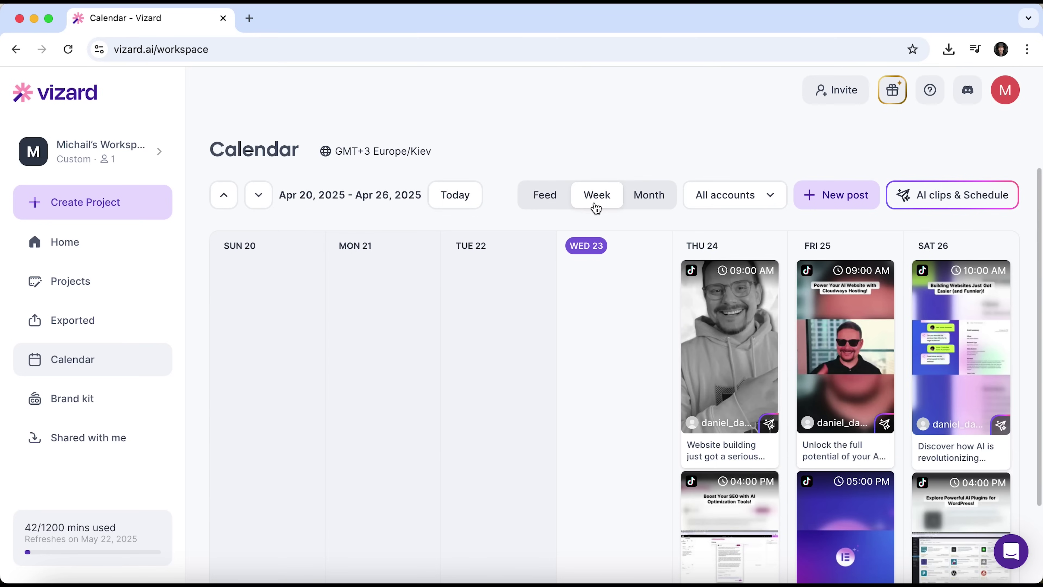
{"action": "left_click", "coordinate": [649, 207]}
{"action": "scroll", "coordinate": [618, 417], "scroll_direction": "down", "scroll_amount": 6}
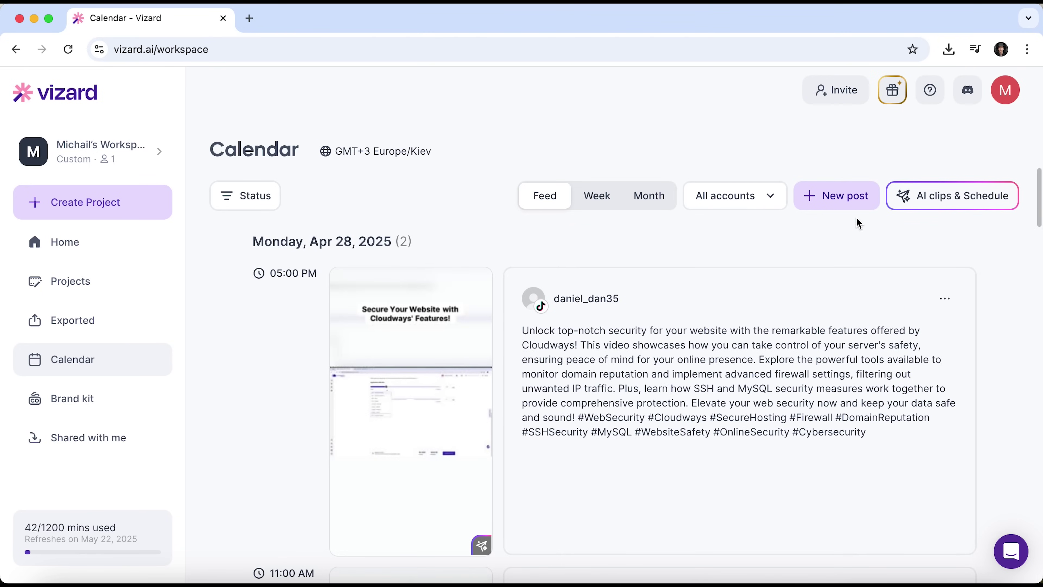
{"action": "left_click", "coordinate": [949, 210]}
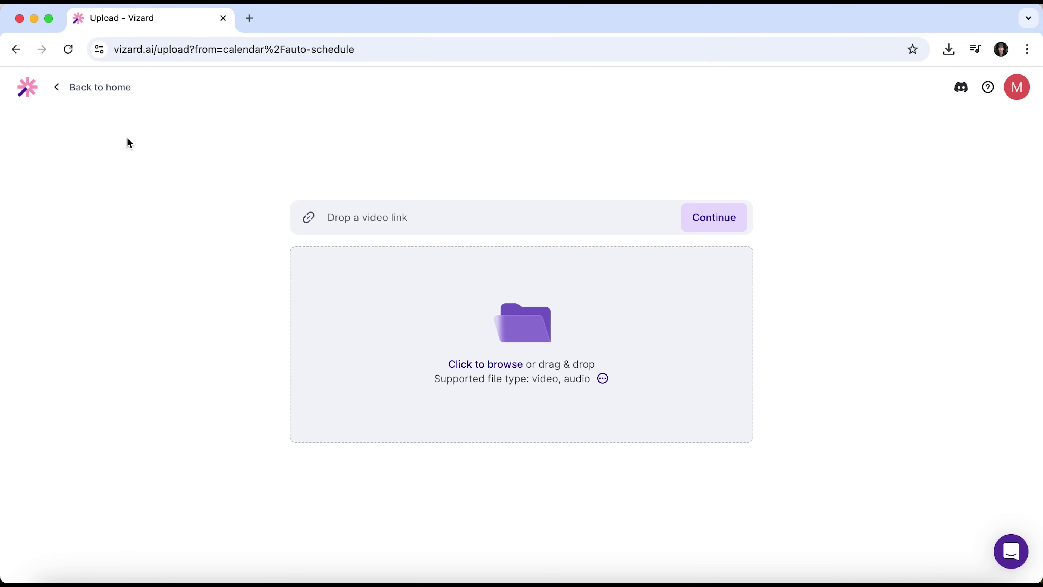
{"action": "left_click", "coordinate": [58, 97]}
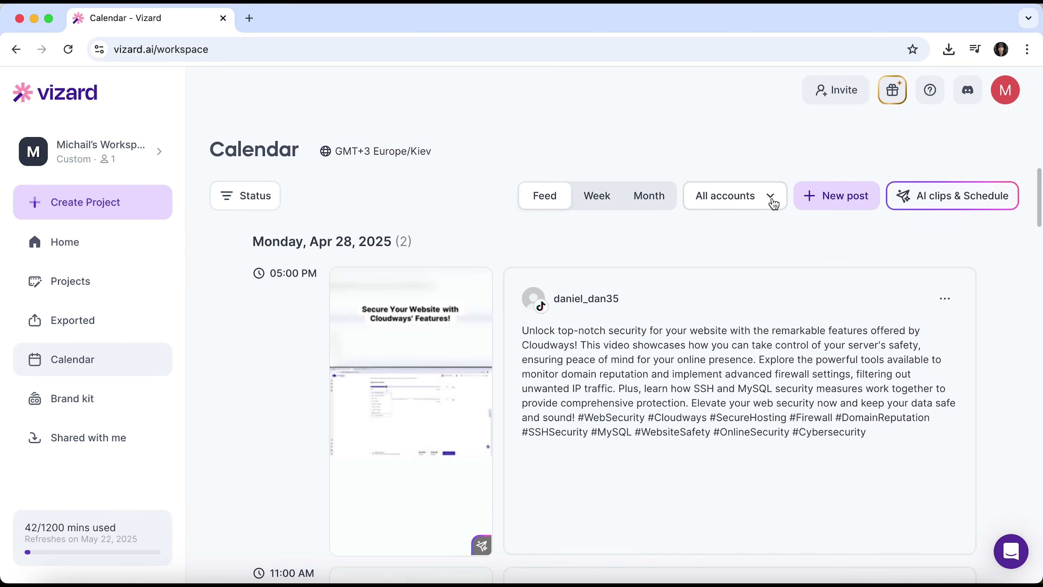
Go from the All accounts list to the Social accounts management settings.
{"action": "left_click", "coordinate": [773, 204]}
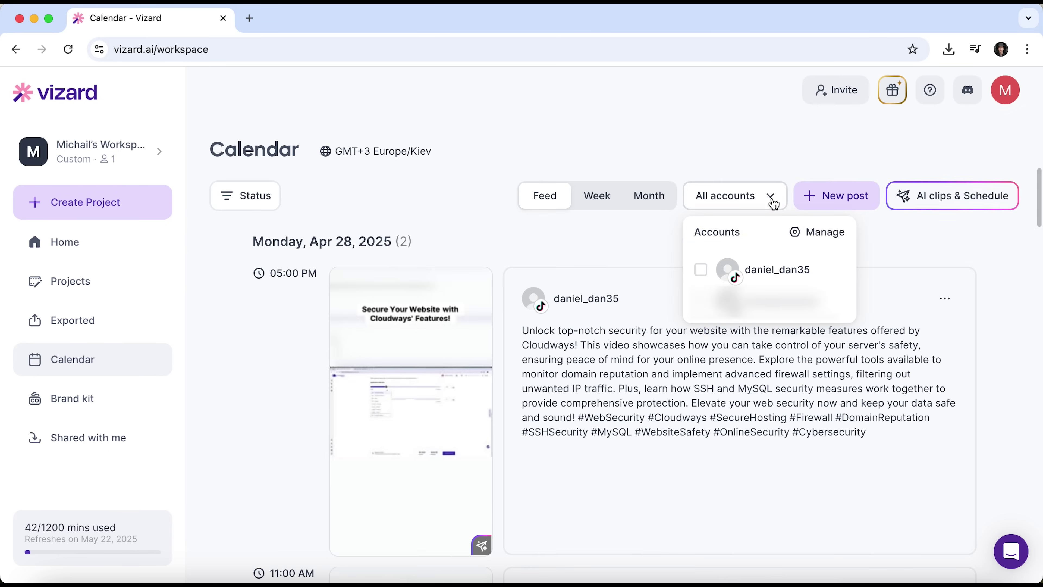
{"action": "left_click", "coordinate": [802, 234]}
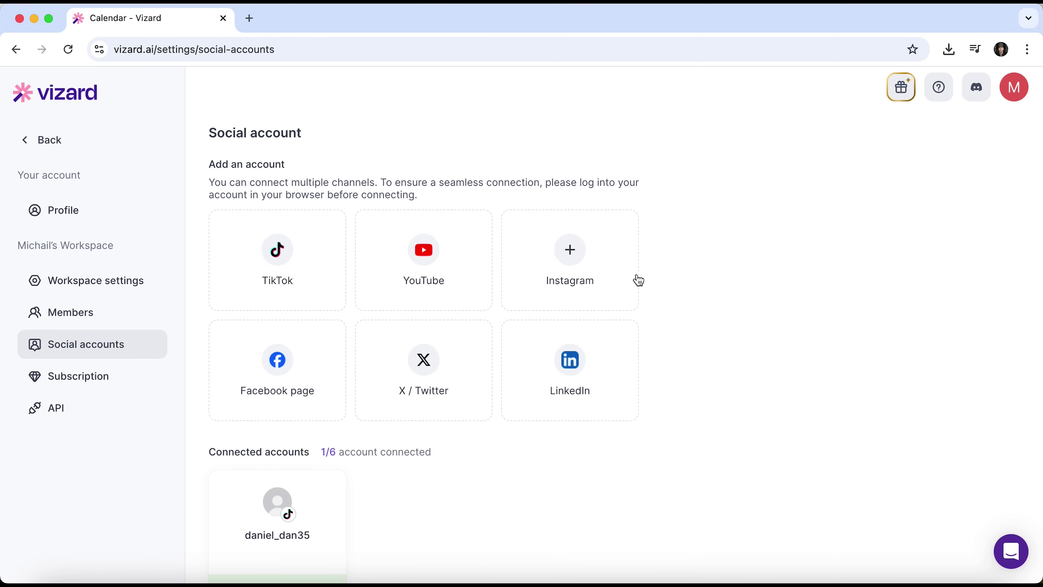